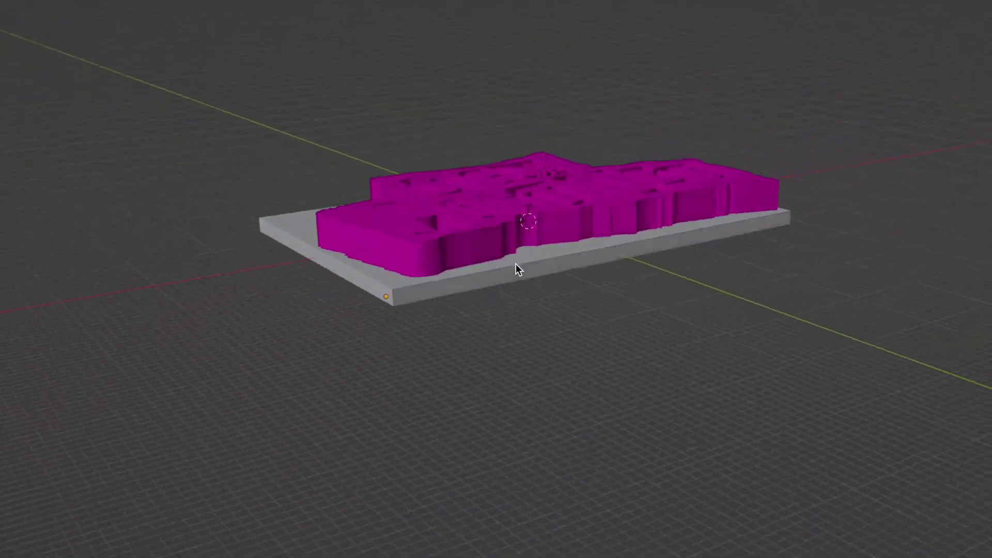
# Zoom in and out to inspect the finished magenta logo plaque on its grey base.
pyautogui.scroll(6, 516, 271)
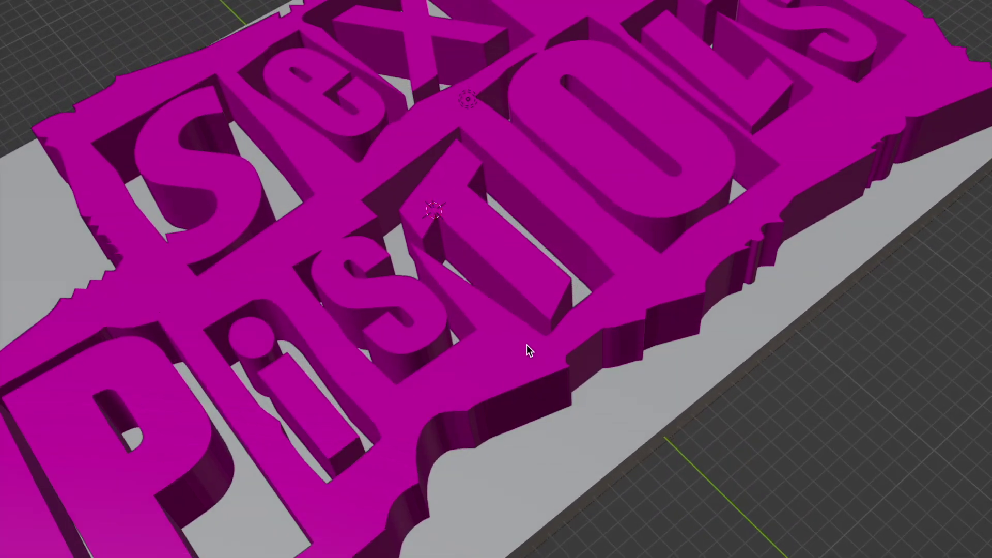
pyautogui.scroll(-4, 526, 345)
pyautogui.scroll(3, 477, 353)
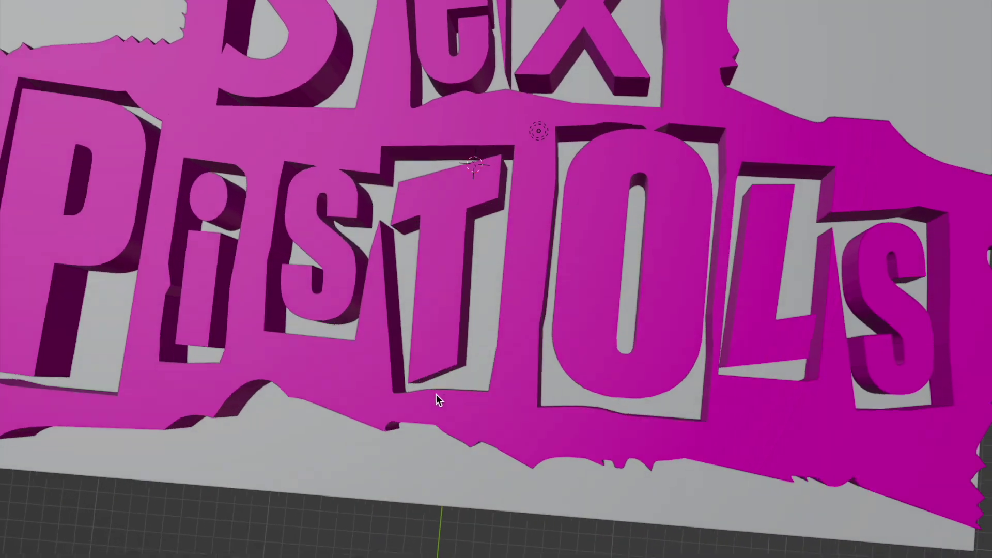
pyautogui.scroll(4, 424, 363)
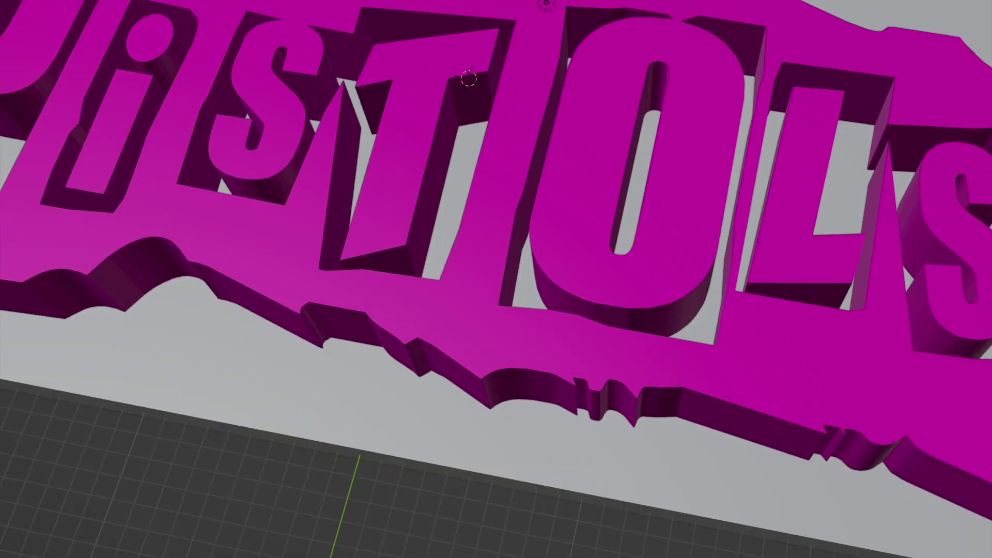
pyautogui.scroll(-6, 736, 256)
pyautogui.scroll(4, 737, 256)
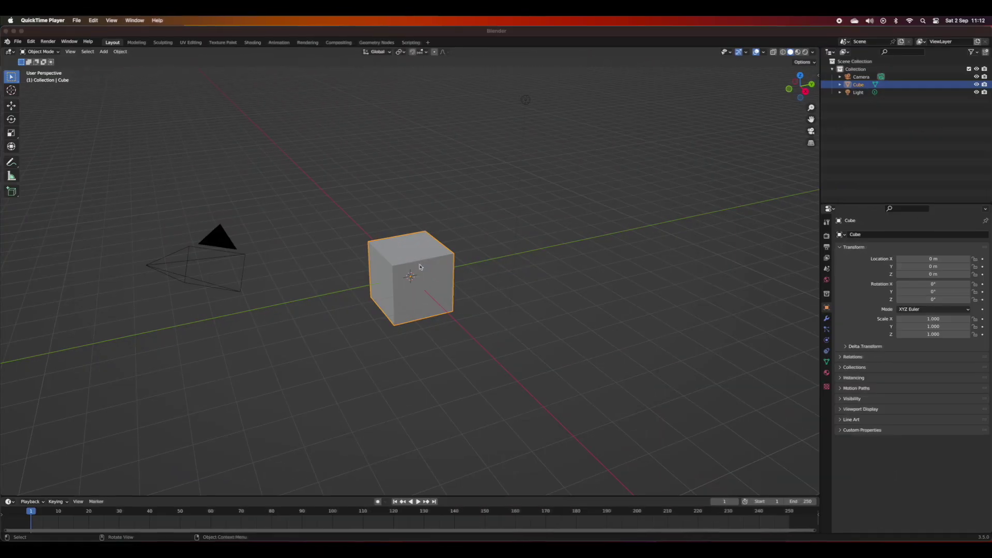
# Delete the default camera, then the default cube, from the scene.
pyautogui.click(217, 257)
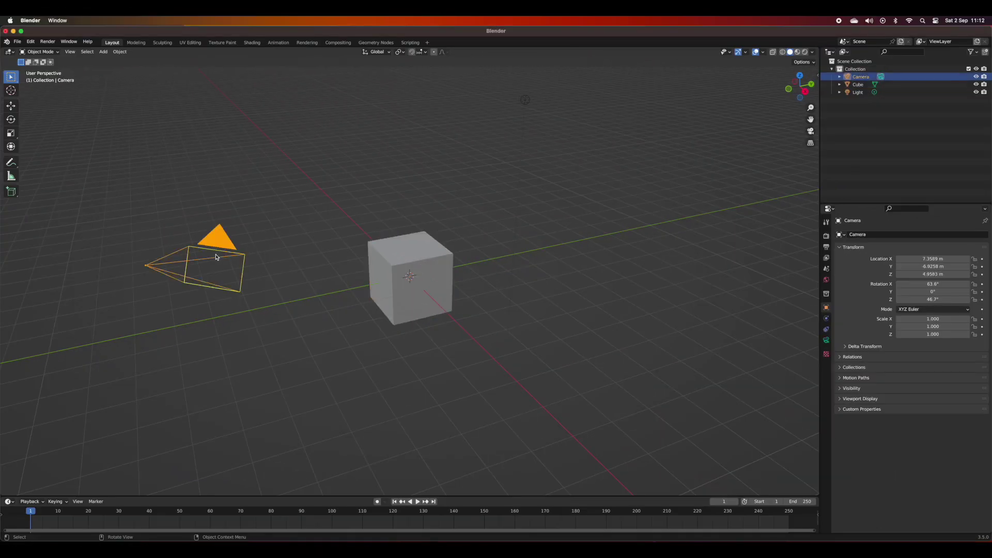
pyautogui.press('x')
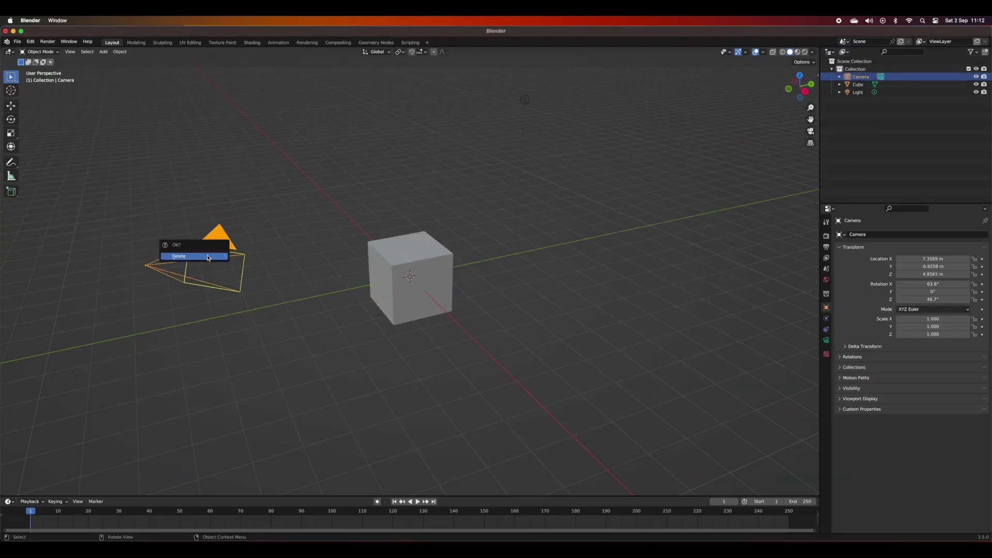
pyautogui.click(208, 256)
pyautogui.click(427, 278)
pyautogui.press('x')
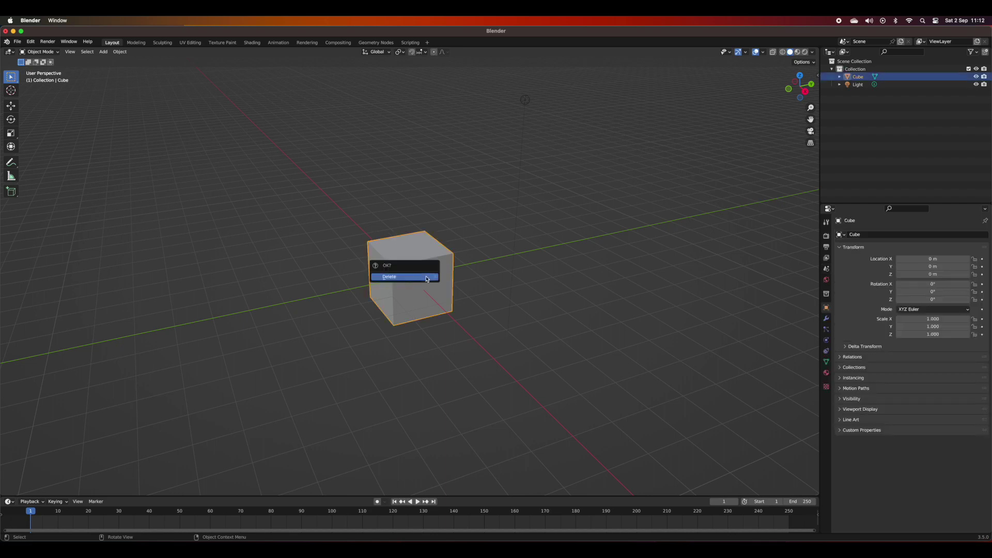
pyautogui.click(418, 279)
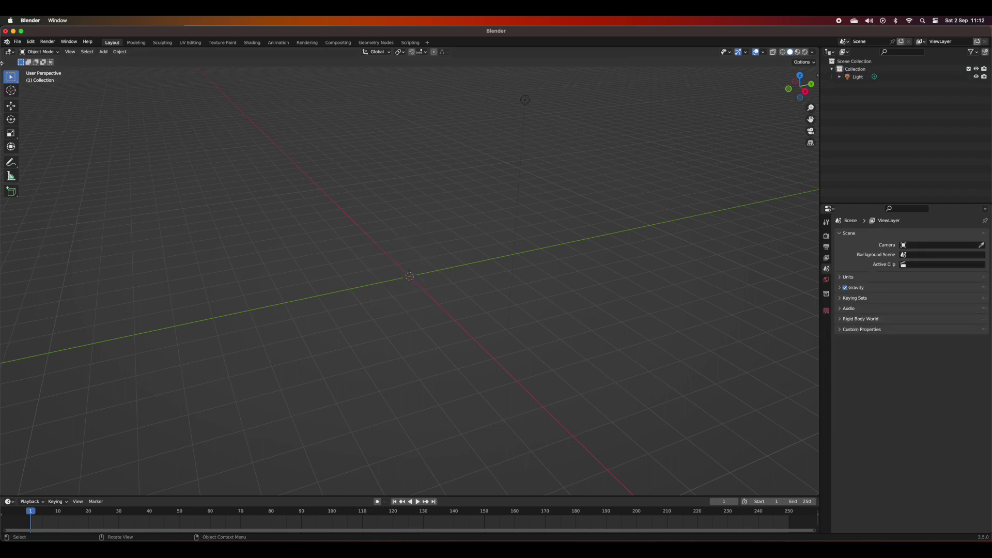
# Import Sex-Pistols-logo-edited.svg through File > Import > Scalable Vector Graphics (.svg).
pyautogui.click(18, 41)
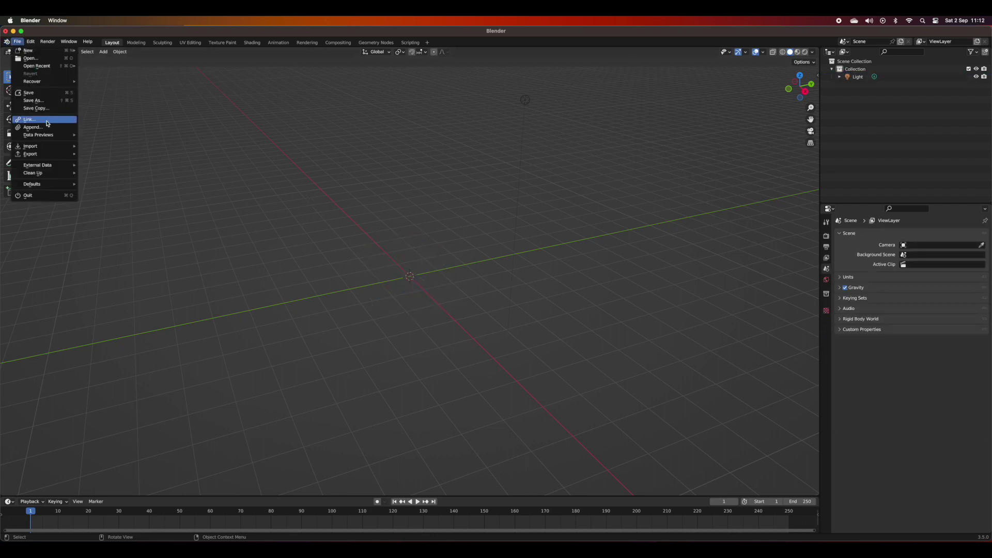
pyautogui.moveTo(38, 148)
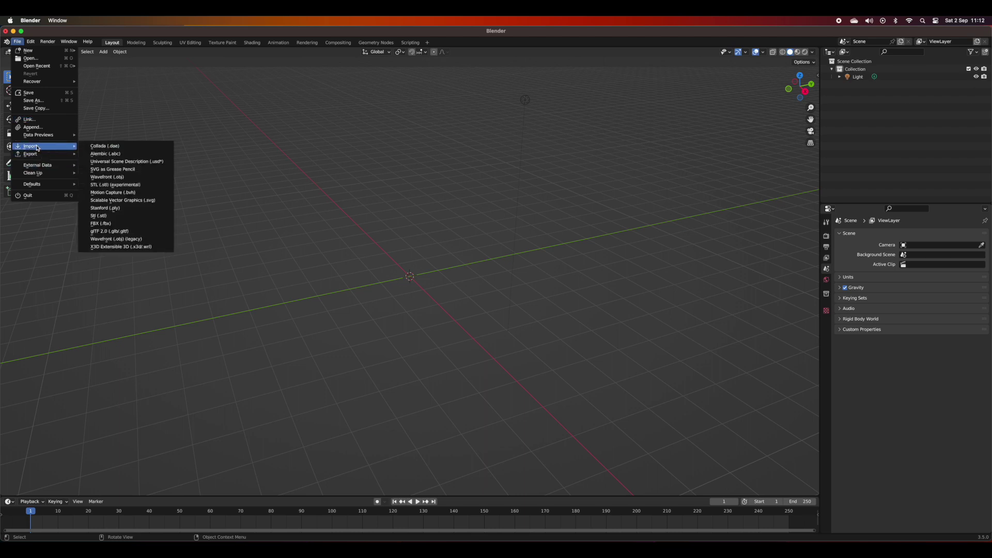
pyautogui.click(124, 200)
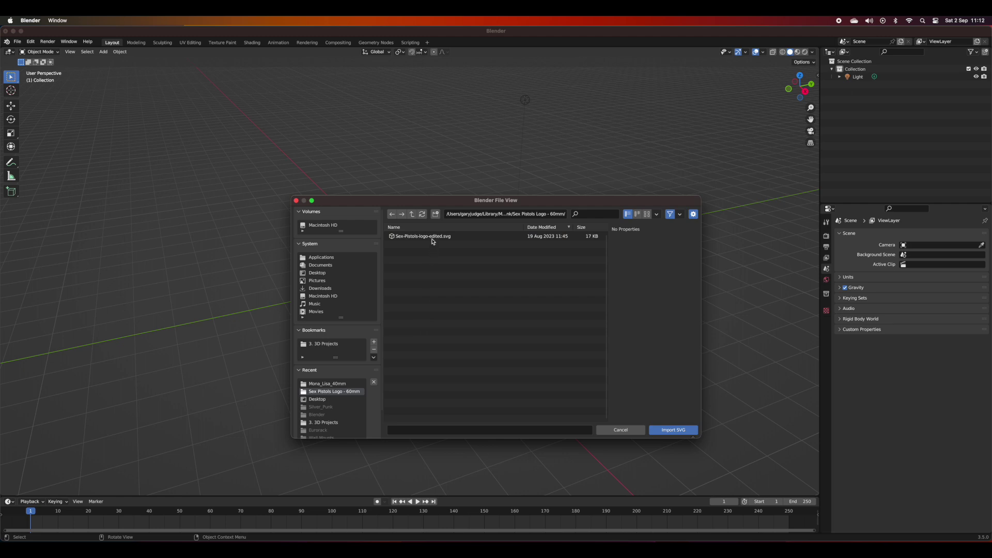
pyautogui.click(433, 238)
pyautogui.click(674, 429)
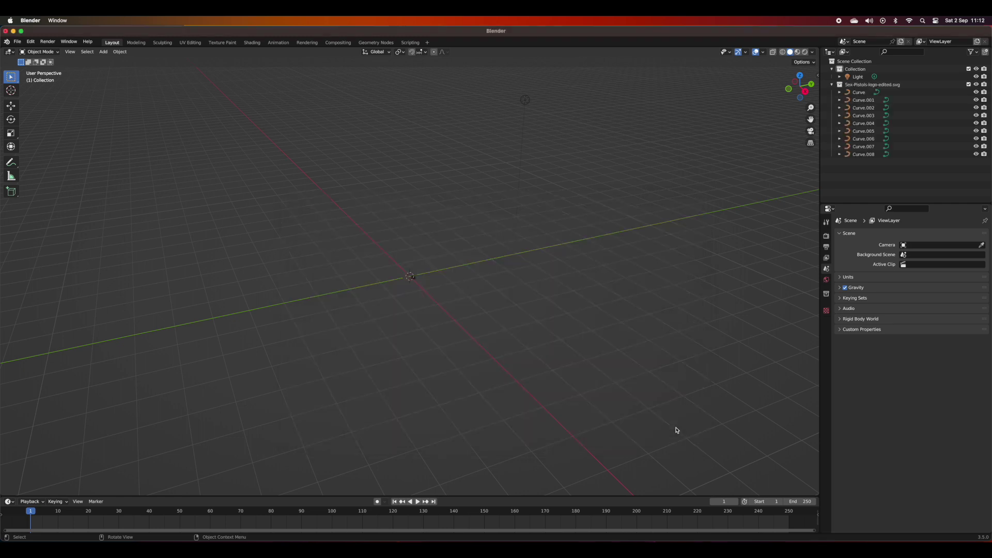
# Scale the imported logo, then select the background, letter P and oval dot to inspect them.
pyautogui.press('s')
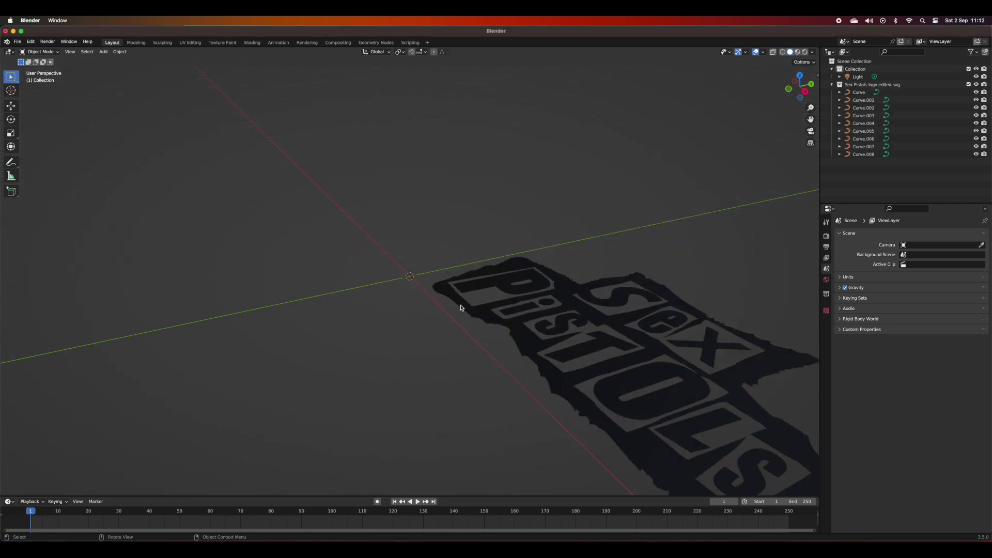
pyautogui.hotkey('ctrl', 'z')
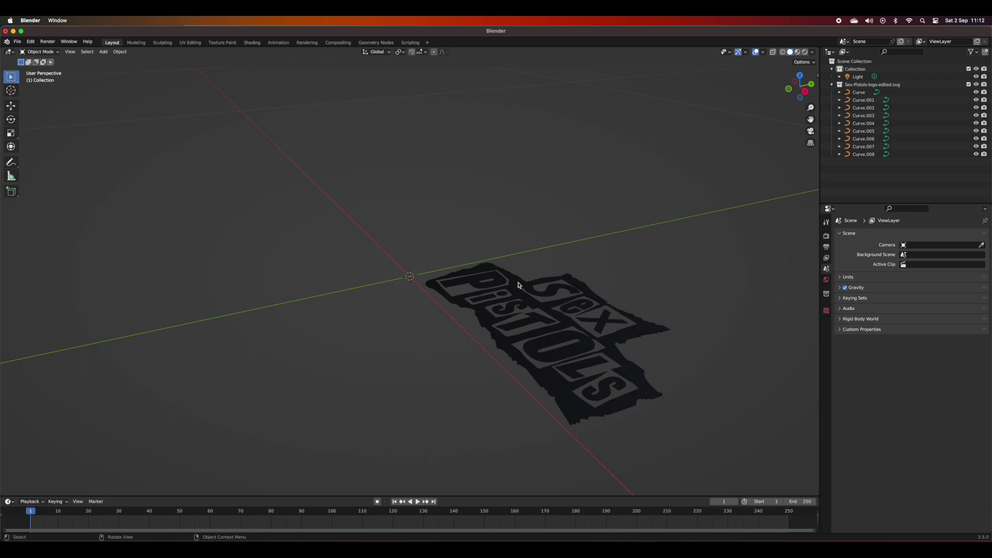
pyautogui.click(482, 271)
pyautogui.click(478, 285)
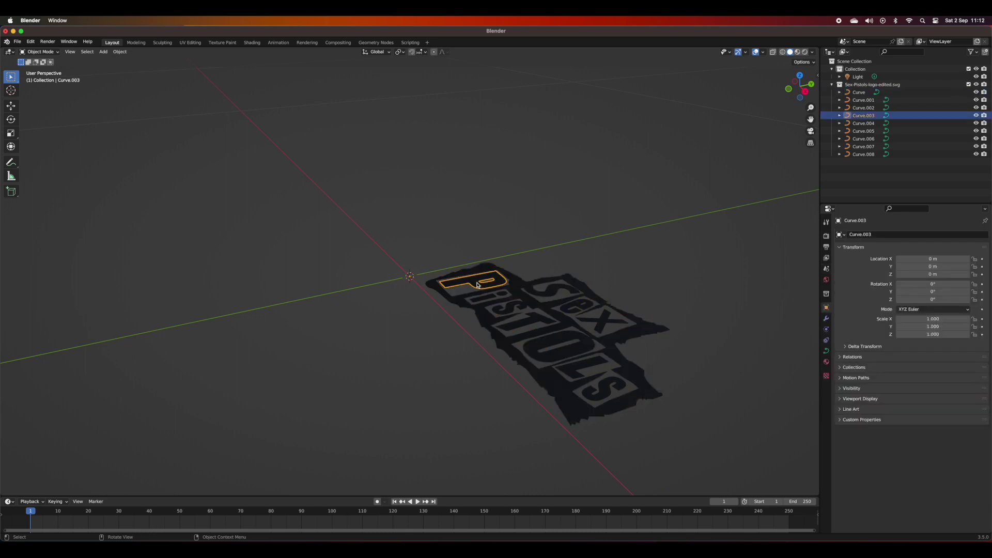
pyautogui.click(501, 295)
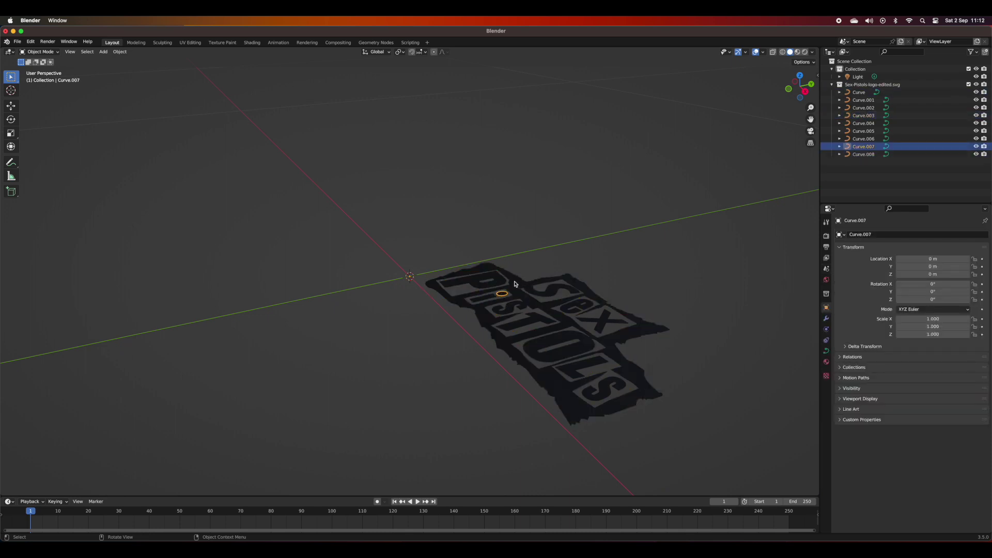
pyautogui.click(515, 284)
# Convert the logo's background shape and the Curve.002 piece to meshes.
pyautogui.rightClick(515, 284)
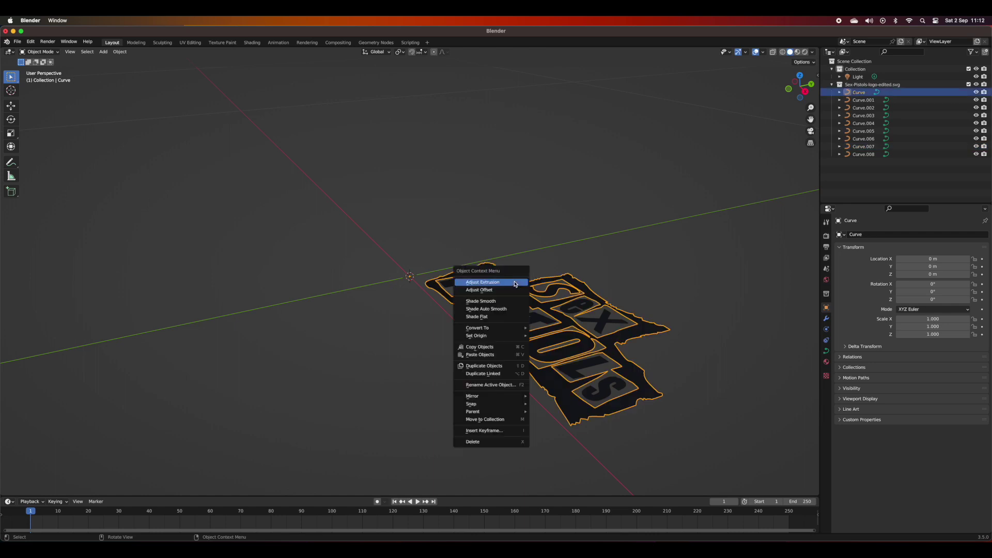
pyautogui.moveTo(509, 330)
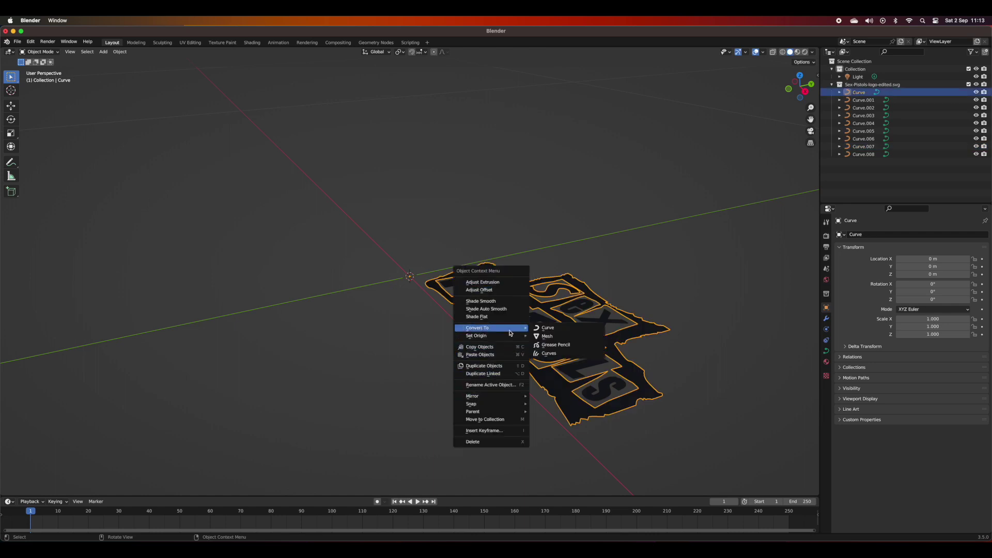
pyautogui.click(565, 336)
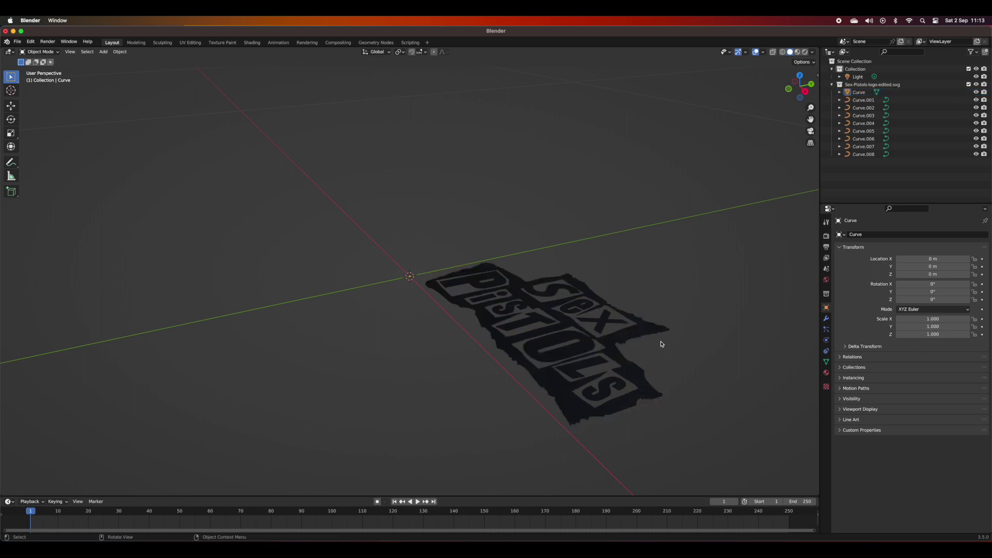
pyautogui.click(571, 314)
pyautogui.rightClick(572, 314)
pyautogui.moveTo(572, 315)
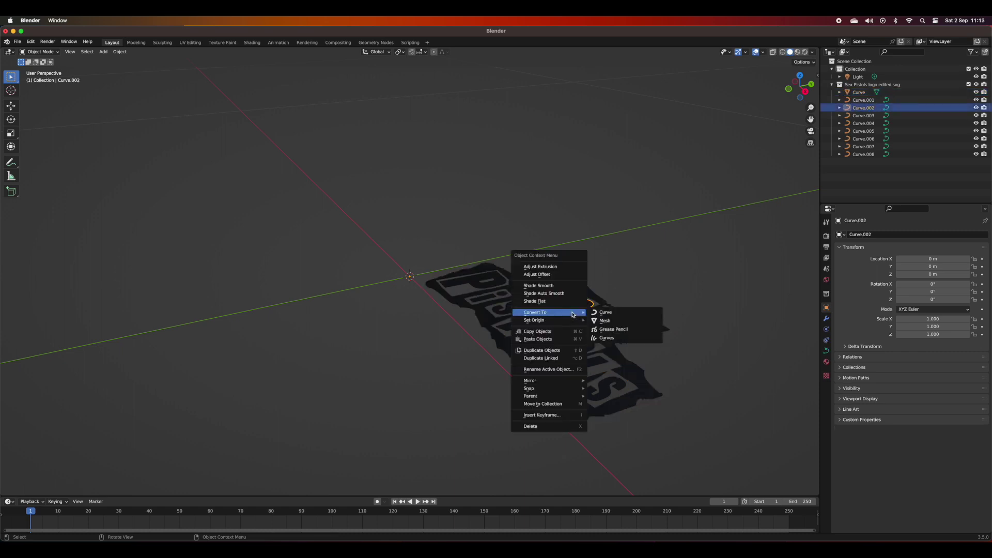
pyautogui.click(620, 320)
# Convert the letter X and the letter P curves to meshes.
pyautogui.click(606, 324)
pyautogui.rightClick(604, 324)
pyautogui.moveTo(604, 325)
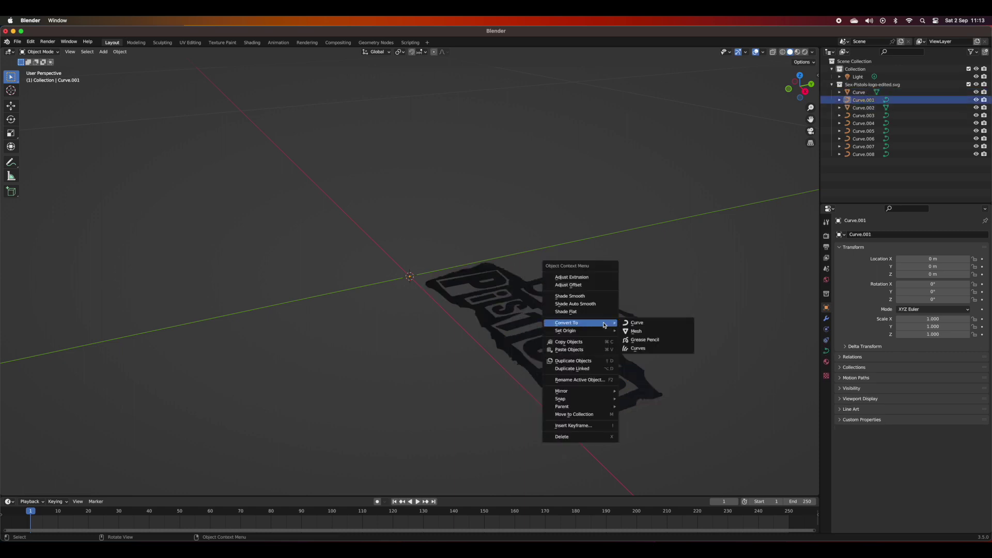
pyautogui.click(638, 331)
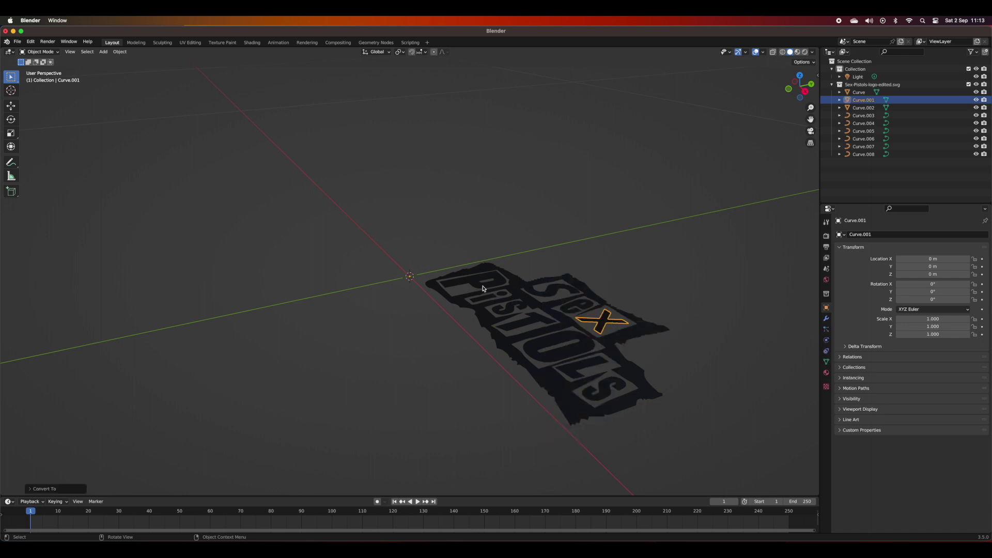
pyautogui.click(483, 288)
pyautogui.rightClick(483, 288)
pyautogui.moveTo(491, 284)
pyautogui.click(522, 296)
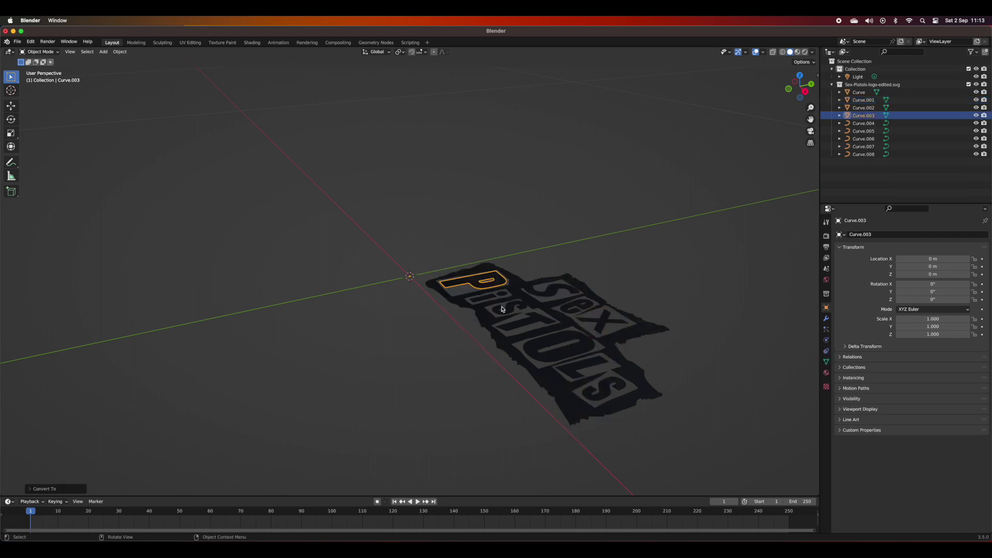
# Convert the letter i and the small oval dot to meshes.
pyautogui.click(487, 302)
pyautogui.rightClick(487, 301)
pyautogui.moveTo(486, 300)
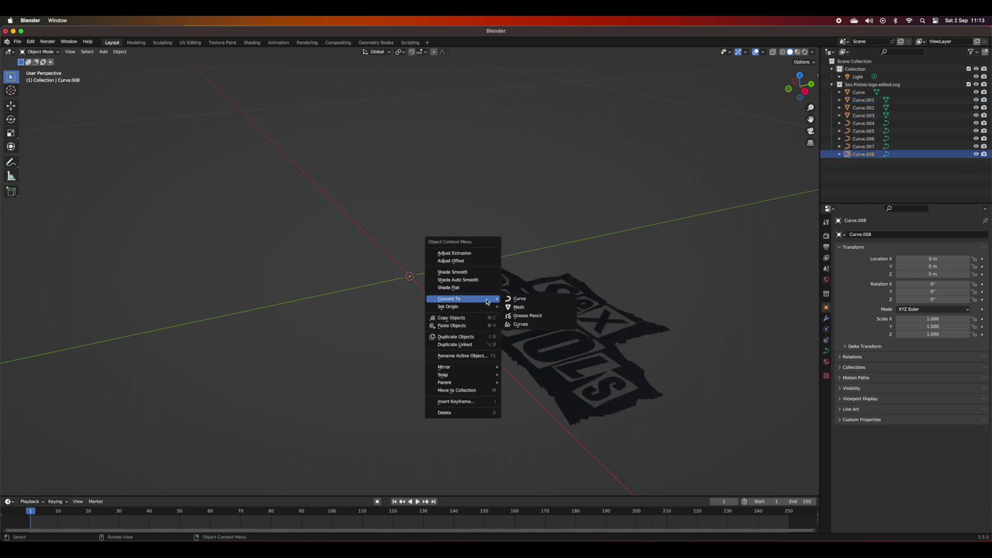
pyautogui.click(519, 307)
pyautogui.click(504, 295)
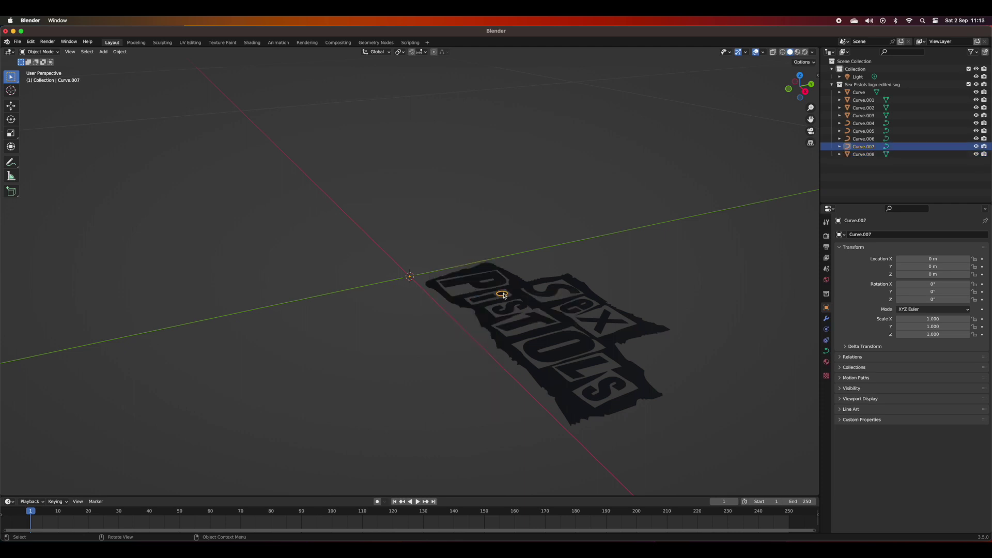
pyautogui.rightClick(504, 295)
pyautogui.moveTo(506, 296)
pyautogui.click(538, 299)
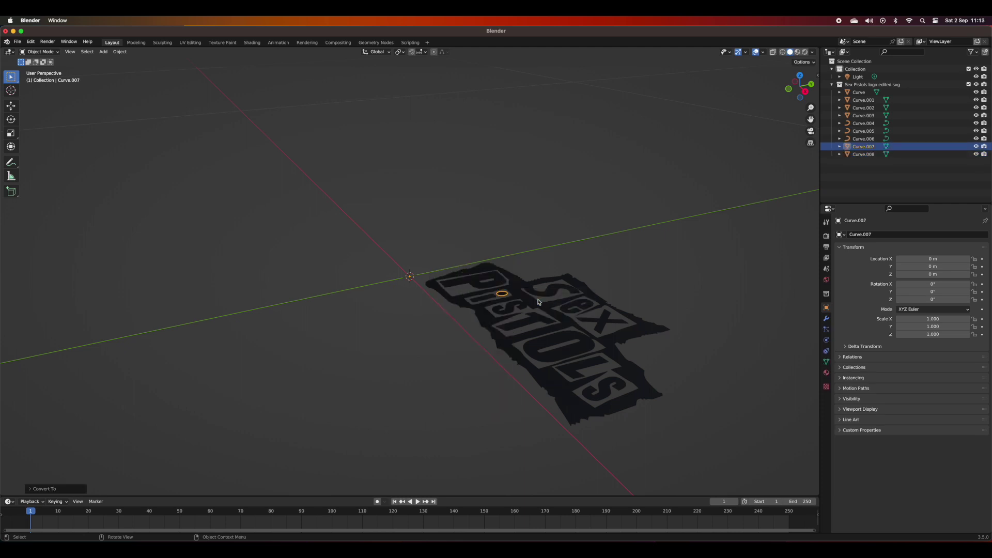
# Convert Curve.006 and the L letter, Curve.004, to meshes.
pyautogui.click(509, 314)
pyautogui.click(522, 325)
pyautogui.rightClick(521, 325)
pyautogui.moveTo(521, 325)
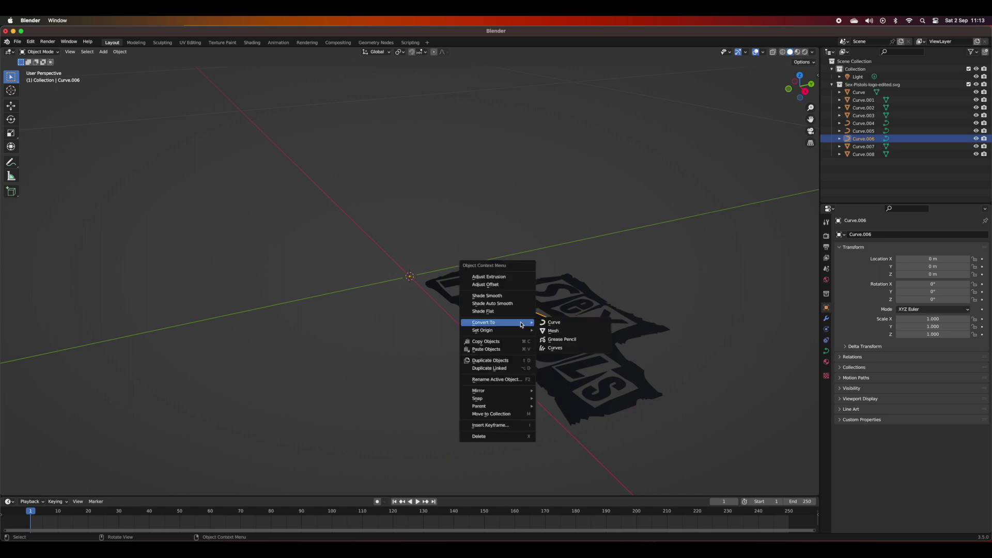
pyautogui.click(549, 330)
pyautogui.click(535, 353)
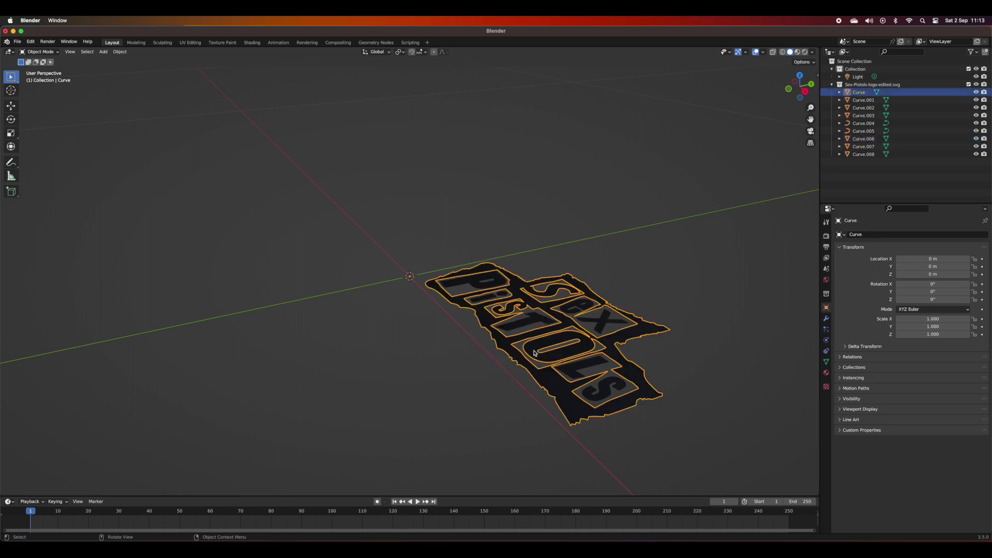
pyautogui.click(570, 368)
pyautogui.rightClick(570, 368)
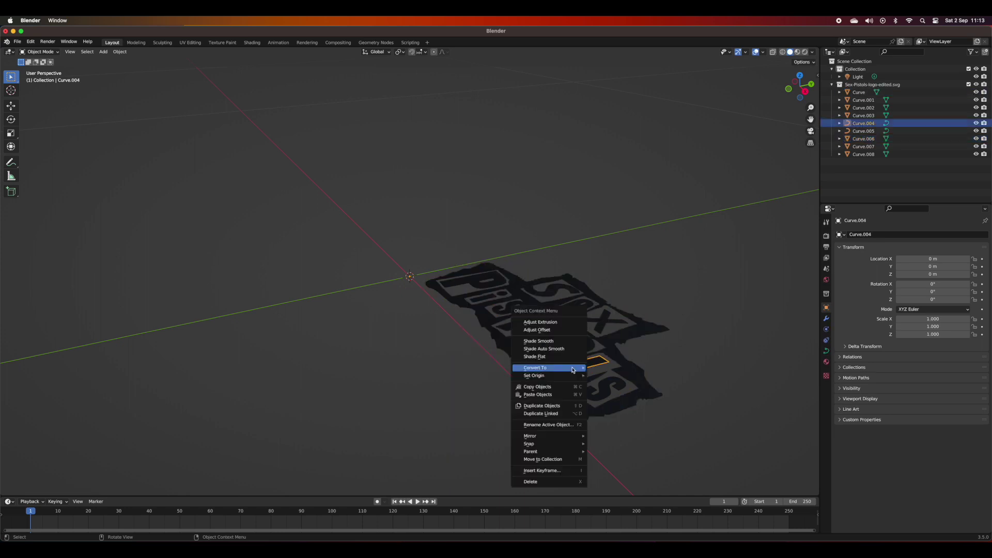
pyautogui.moveTo(571, 368)
pyautogui.click(612, 378)
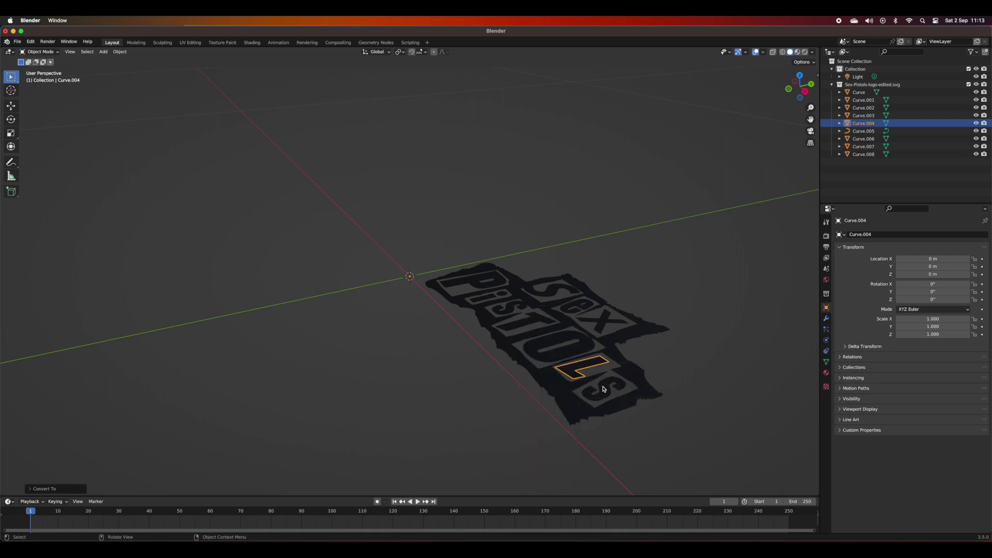
# Convert Curve.005 and the X letter, Curve.001, to meshes, then deselect everything.
pyautogui.click(603, 388)
pyautogui.rightClick(603, 388)
pyautogui.moveTo(603, 389)
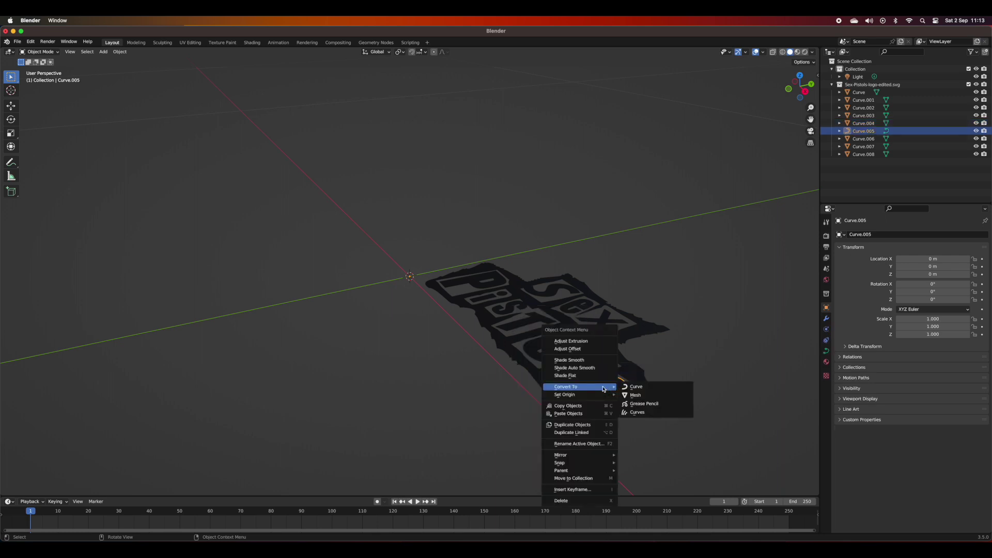
pyautogui.click(634, 395)
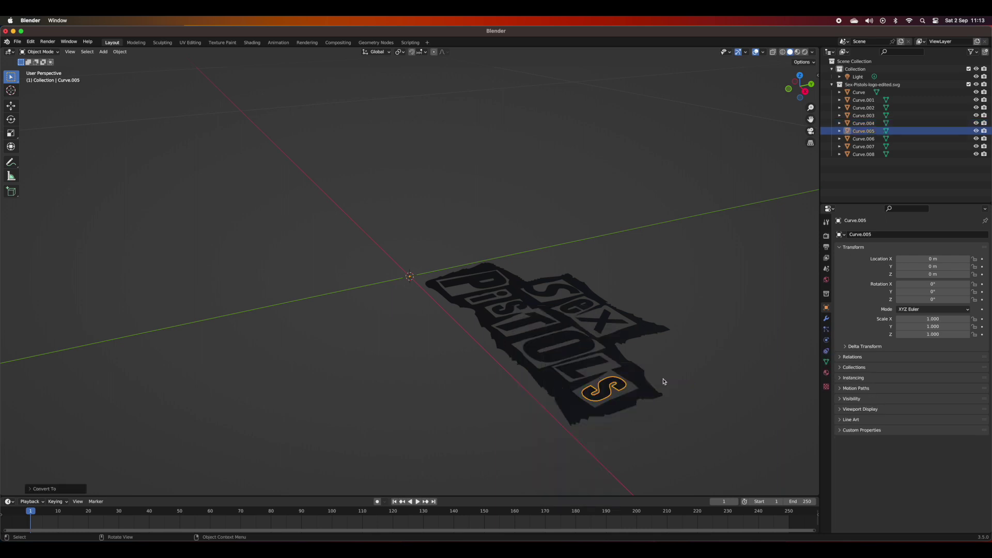
pyautogui.click(559, 288)
pyautogui.click(577, 307)
pyautogui.click(603, 316)
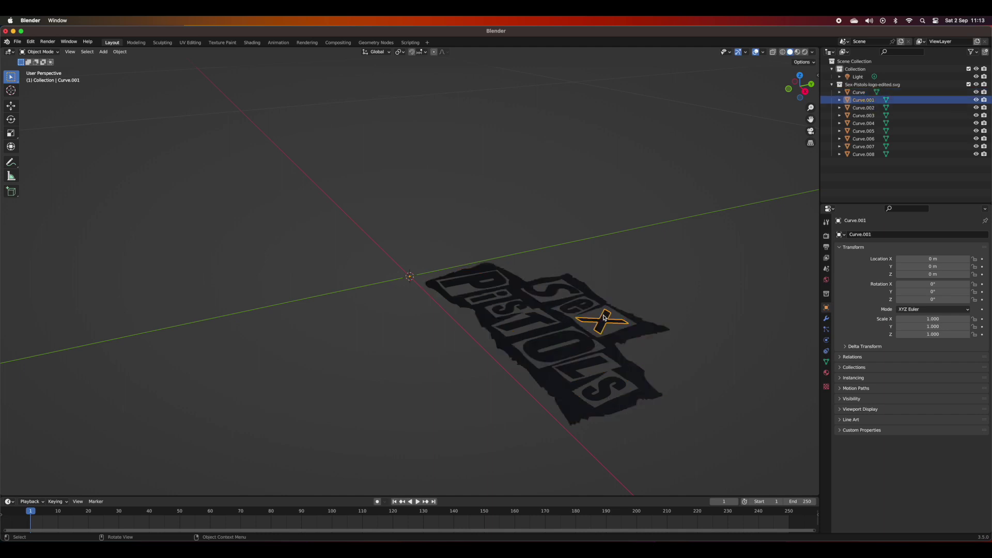
pyautogui.rightClick(602, 316)
pyautogui.moveTo(606, 317)
pyautogui.click(638, 327)
pyautogui.click(725, 339)
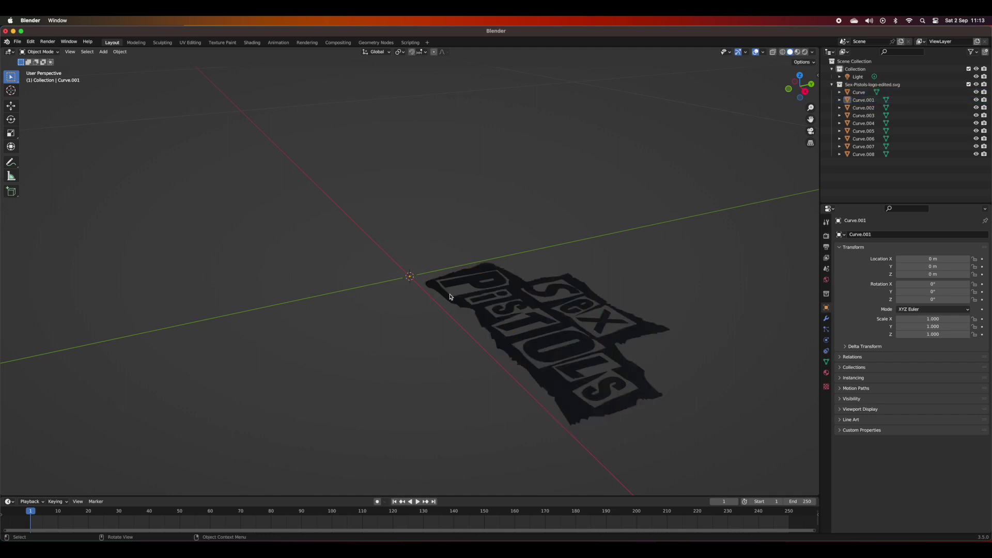
# Box-select all nine logo pieces and bring up the Bool Tool menu with Ctrl+Shift+B.
pyautogui.moveTo(420, 239); pyautogui.dragTo(711, 446)
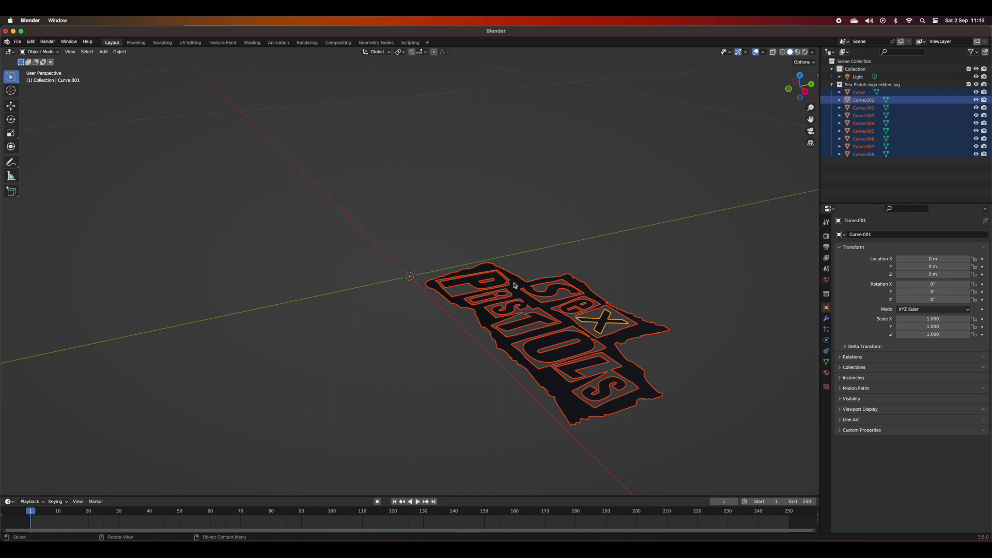
pyautogui.press('ctrl')
pyautogui.hotkey('ctrl', 'shift', 'b')
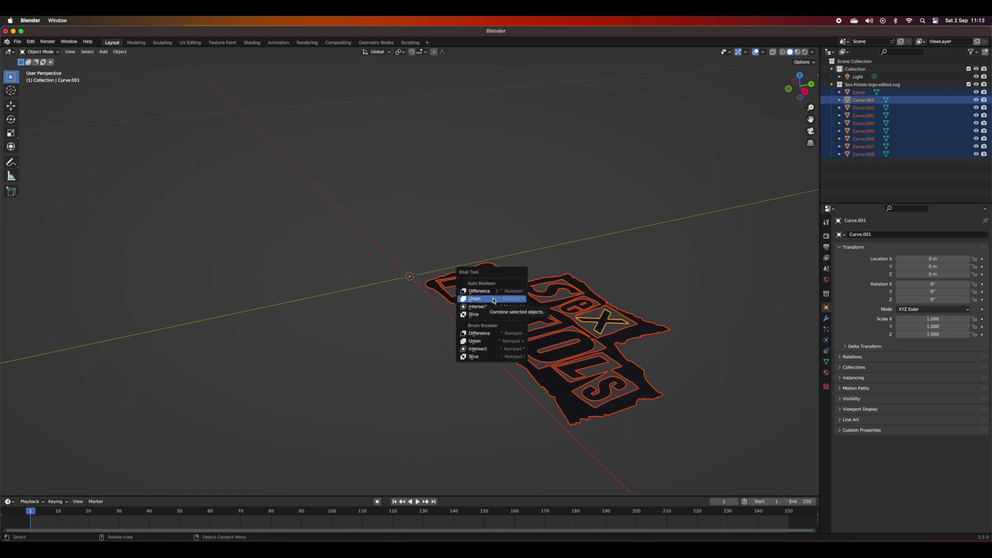
# Union all the logo pieces into one object with Auto Boolean and reselect it.
pyautogui.click(494, 300)
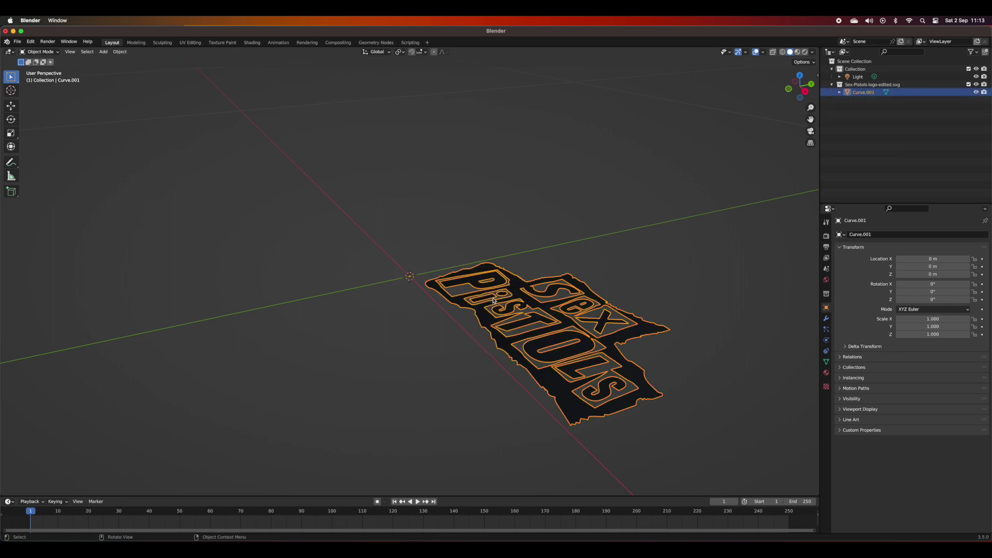
pyautogui.click(738, 389)
pyautogui.click(556, 322)
# Set the merged logo's Scale X, Y and Z to 100 in the Item panel.
pyautogui.click(816, 76)
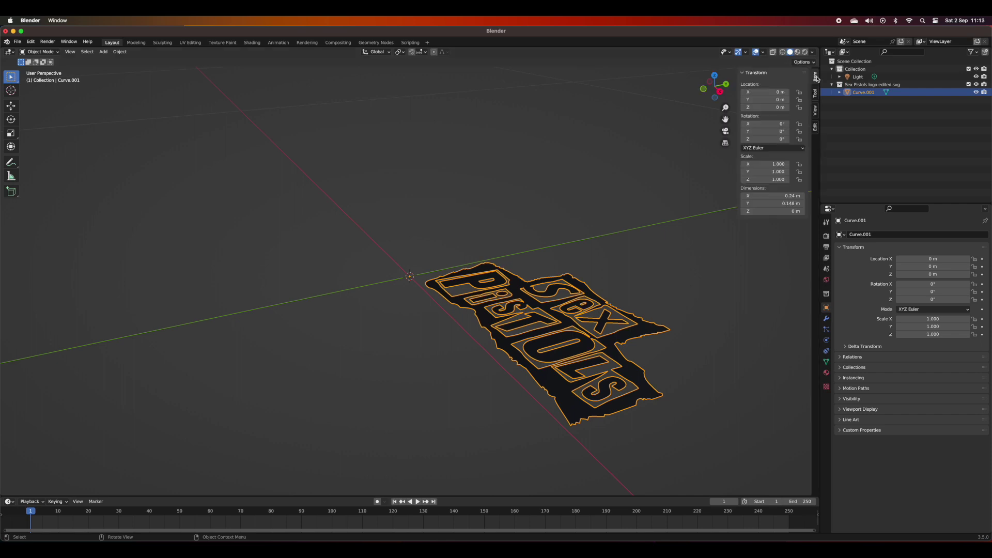
pyautogui.click(771, 164)
pyautogui.write('10')
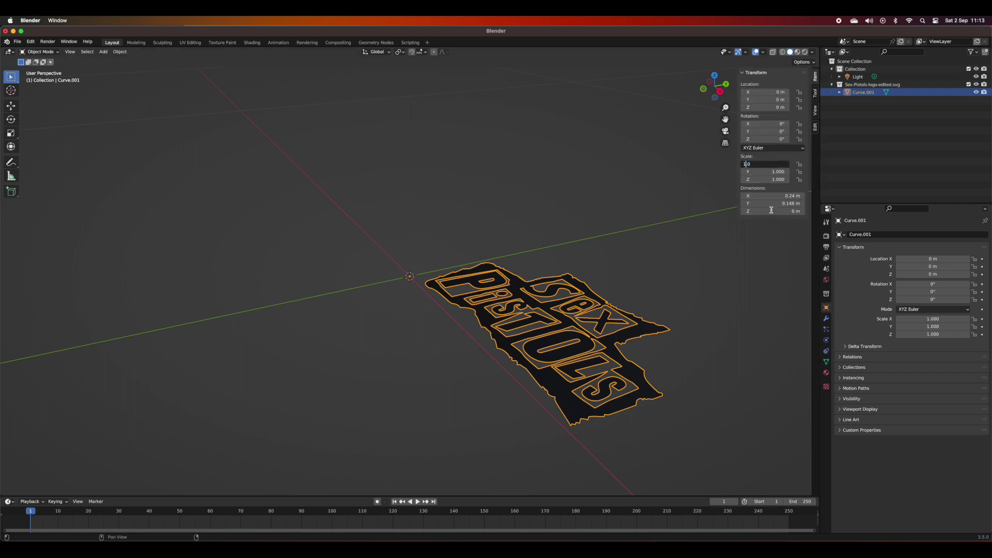
pyautogui.write('.0')
pyautogui.press('Return')
pyautogui.click(773, 172)
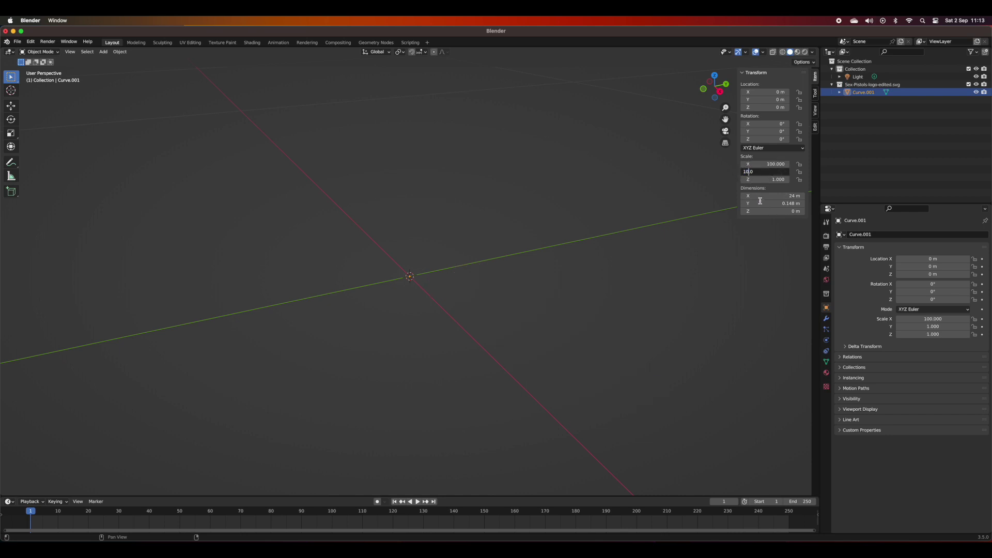
pyautogui.write('100.0')
pyautogui.press('Return')
pyautogui.click(759, 179)
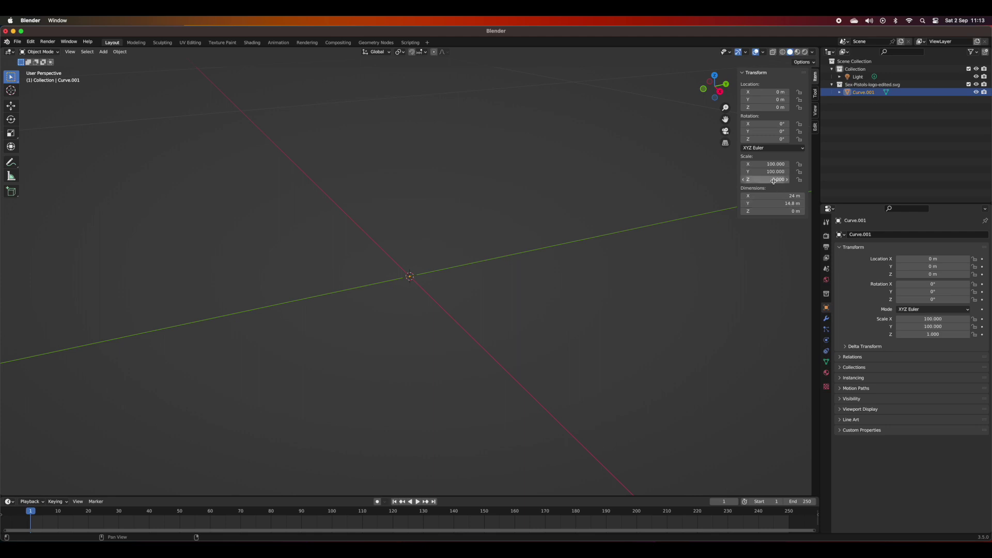
pyautogui.click(745, 179)
pyautogui.write('00')
pyautogui.press('Return')
pyautogui.click(713, 244)
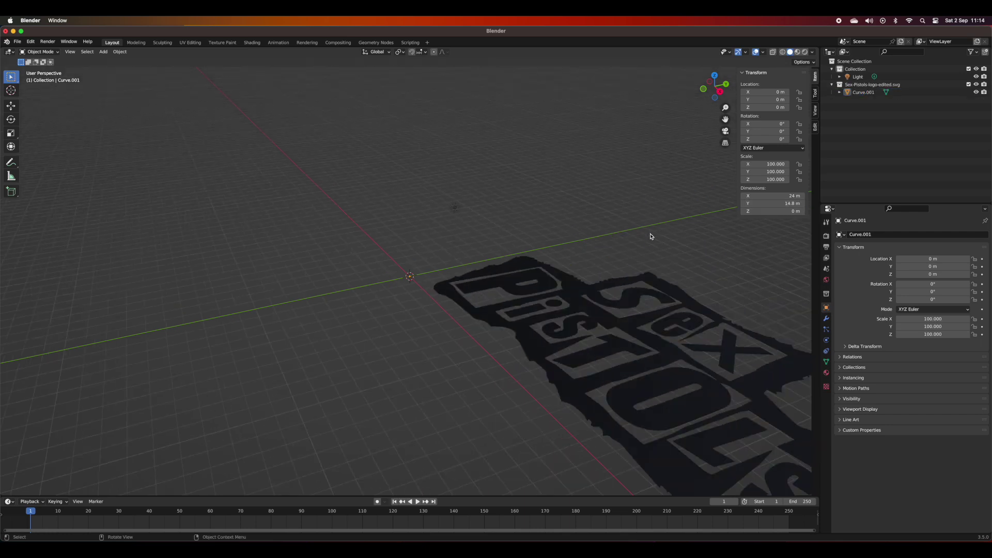
# Zoom out and recentre the view on the enlarged logo, trying selections of it and the light.
pyautogui.scroll(-3, 651, 236)
pyautogui.scroll(5, 589, 314)
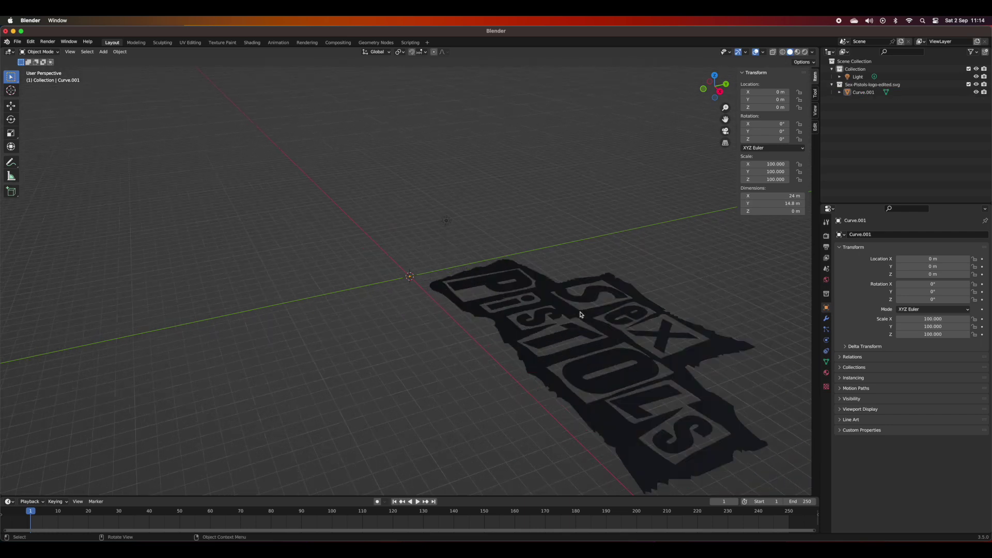
pyautogui.scroll(-3, 583, 323)
pyautogui.click(540, 315)
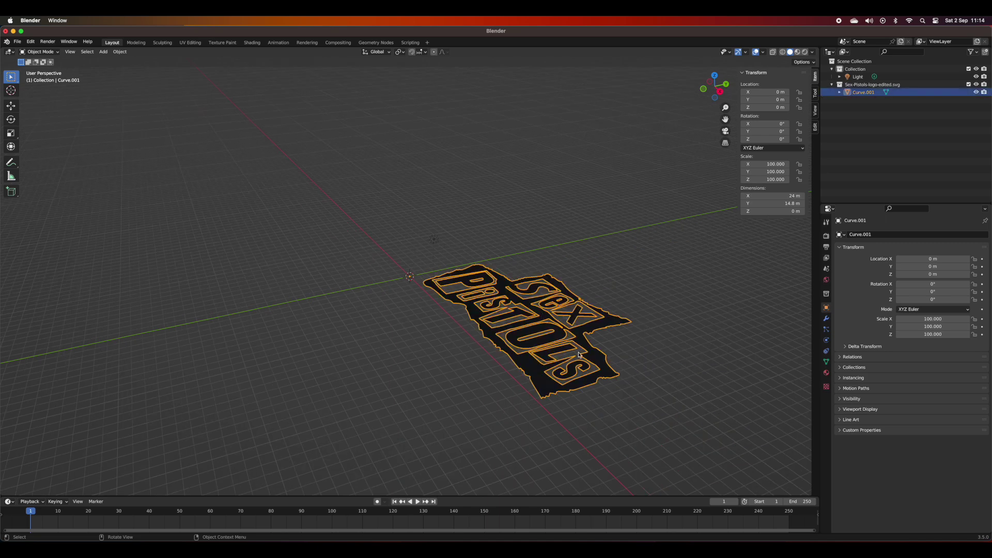
pyautogui.click(638, 370)
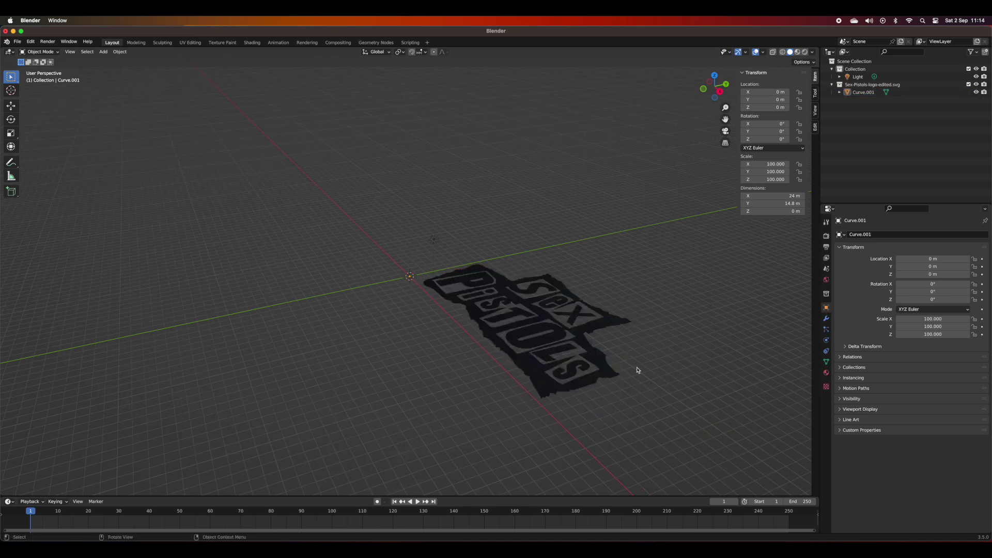
pyautogui.moveTo(414, 241); pyautogui.dragTo(641, 429)
pyautogui.click(651, 405)
pyautogui.moveTo(651, 405)
pyautogui.keyDown('shift'); pyautogui.mouseDown(button='middle')
pyautogui.moveTo(687, 366)
pyautogui.moveTo(642, 387)
pyautogui.mouseUp(button='middle'); pyautogui.keyUp('shift')
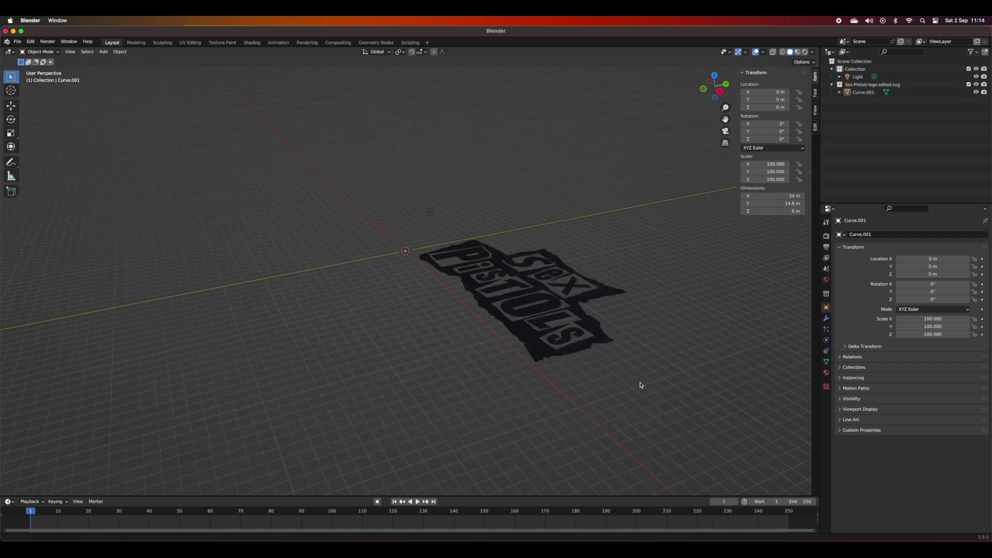
pyautogui.moveTo(436, 241); pyautogui.dragTo(643, 433)
pyautogui.click(646, 412)
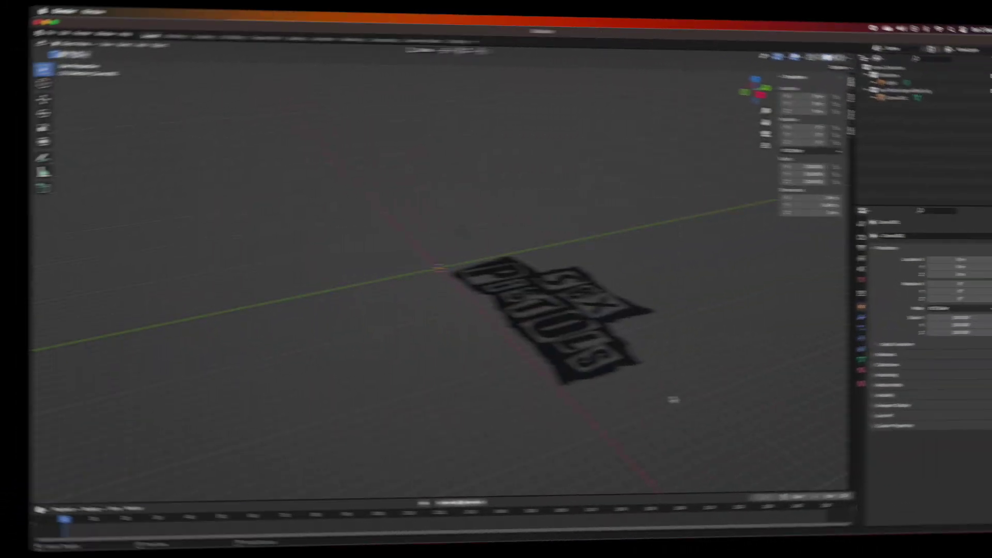
# Orbit to look down on the logo, pan it to the centre and select it.
pyautogui.moveTo(631, 399); pyautogui.dragTo(682, 433, button='middle')
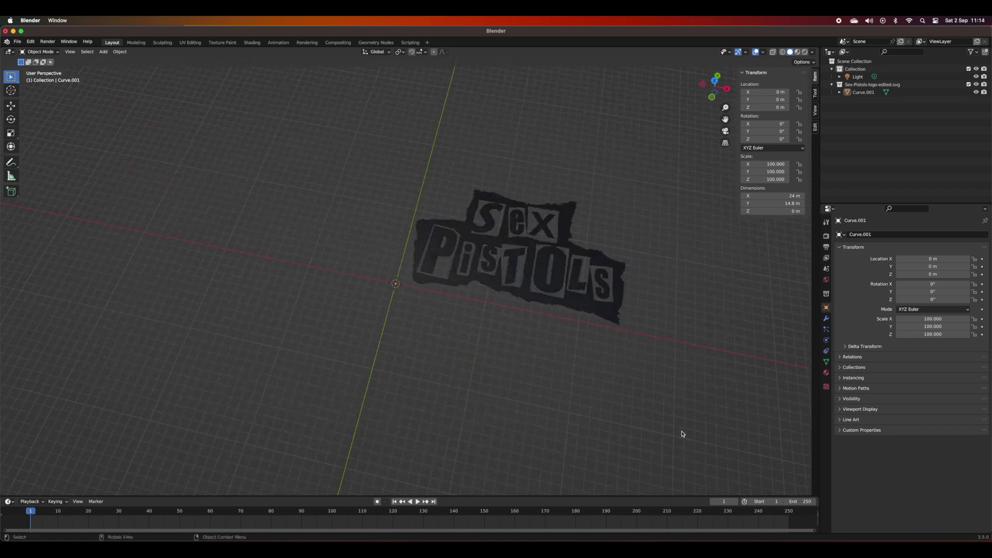
pyautogui.scroll(5, 682, 433)
pyautogui.keyDown('shift'); pyautogui.moveTo(753, 424); pyautogui.dragTo(585, 457, button='middle'); pyautogui.keyUp('shift')
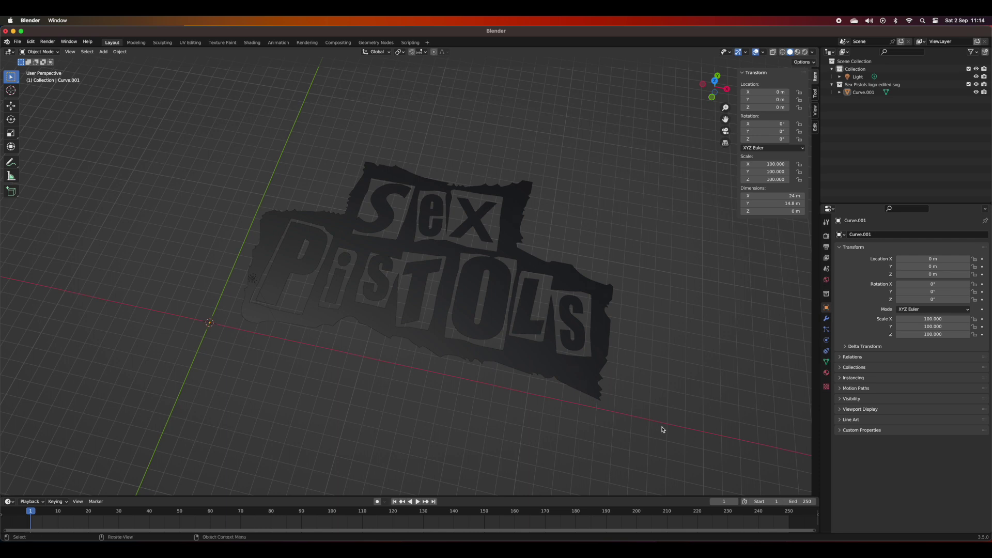
pyautogui.click(297, 218)
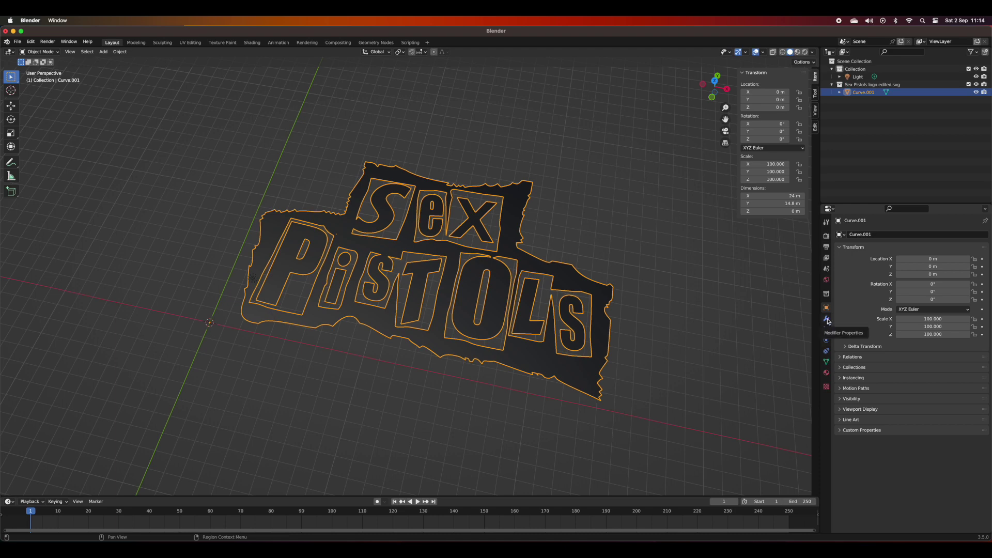
# Make the SVGMat.001 base colour vivid magenta with Value raised to 1.000.
pyautogui.click(826, 374)
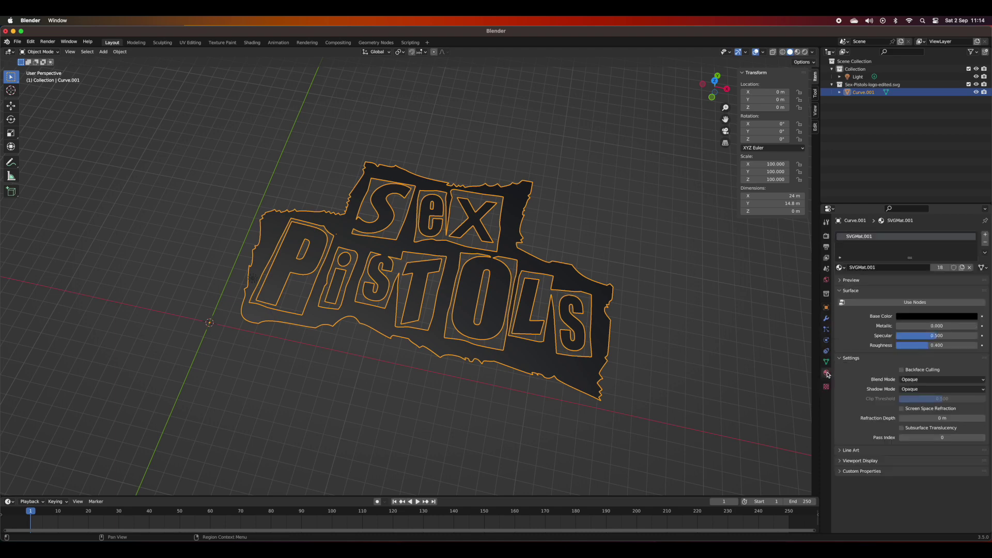
pyautogui.click(912, 316)
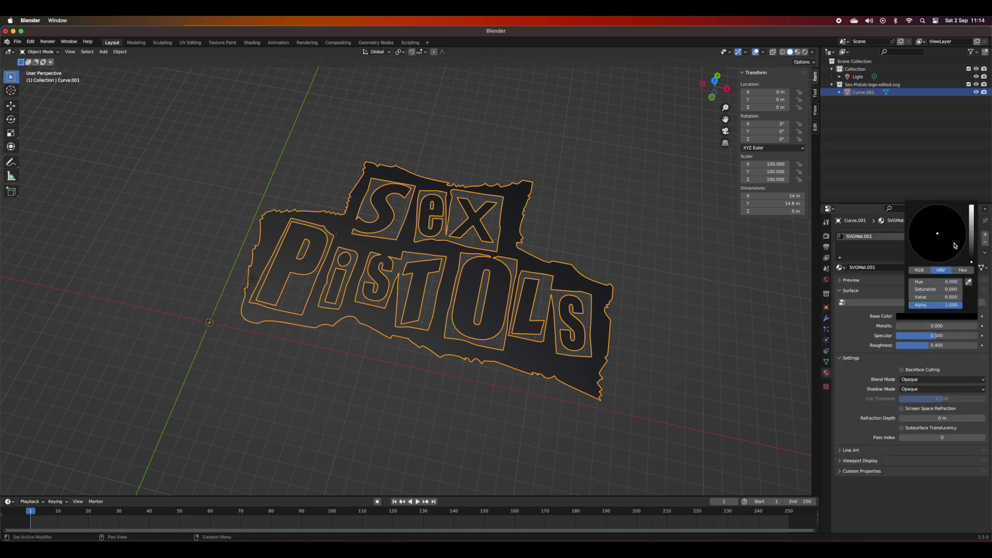
pyautogui.scroll(12, 937, 233)
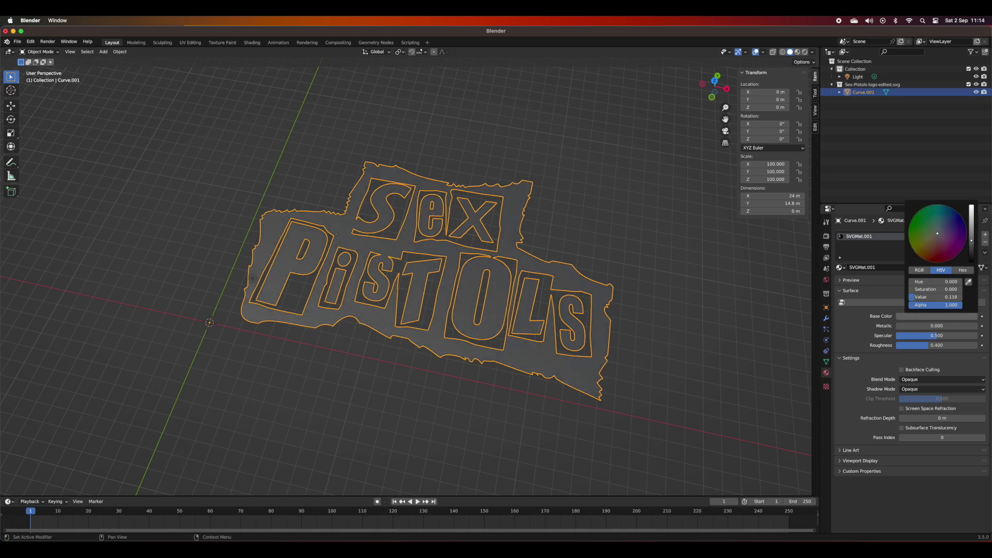
pyautogui.moveTo(959, 226); pyautogui.dragTo(957, 254)
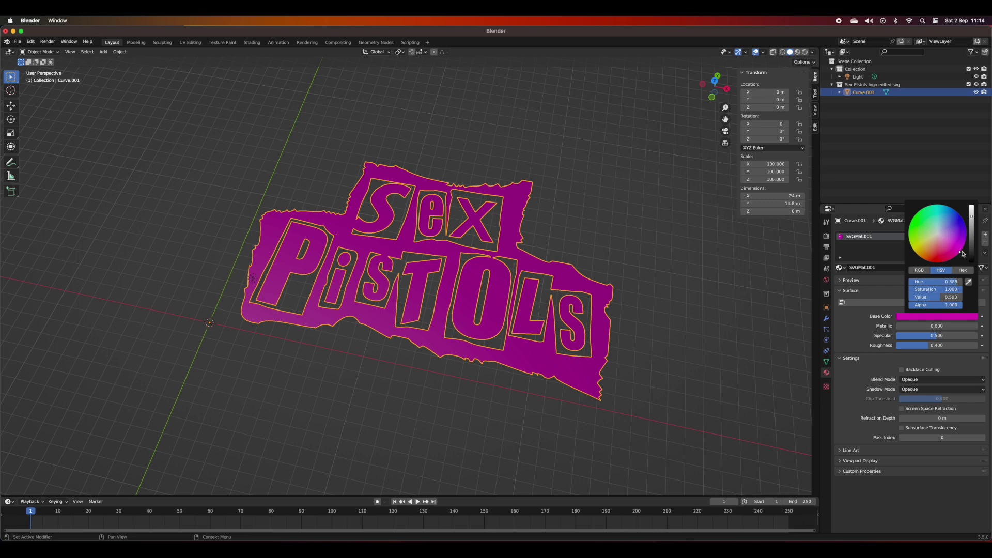
pyautogui.scroll(5, 963, 254)
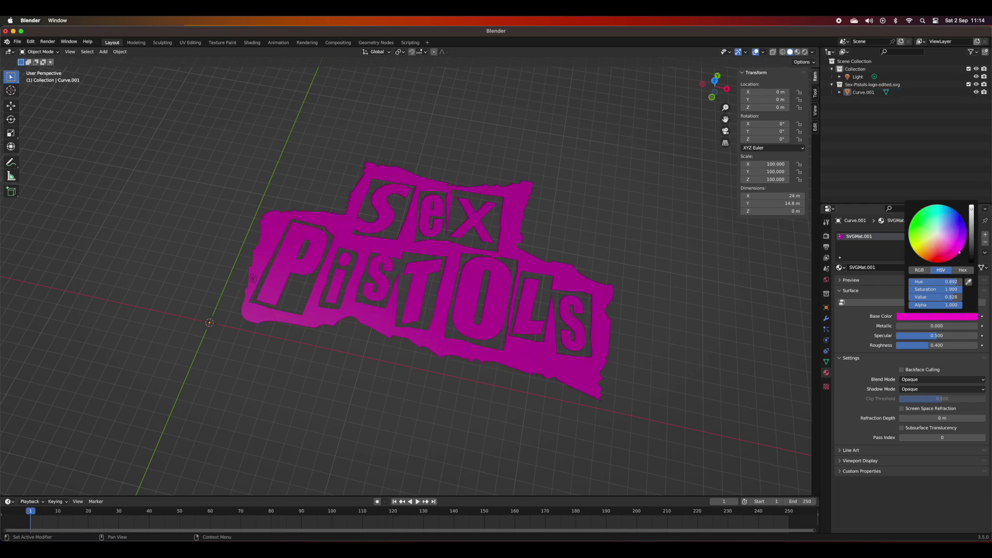
pyautogui.scroll(4, 961, 254)
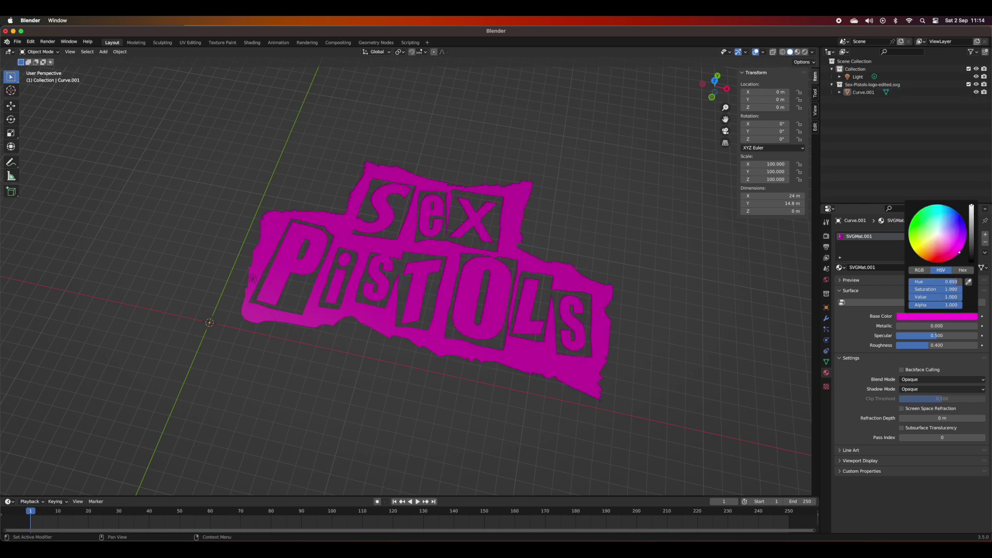
# Orbit and zoom around the logo, then box-select it.
pyautogui.moveTo(696, 379); pyautogui.dragTo(681, 363, button='middle')
pyautogui.scroll(2, 680, 362)
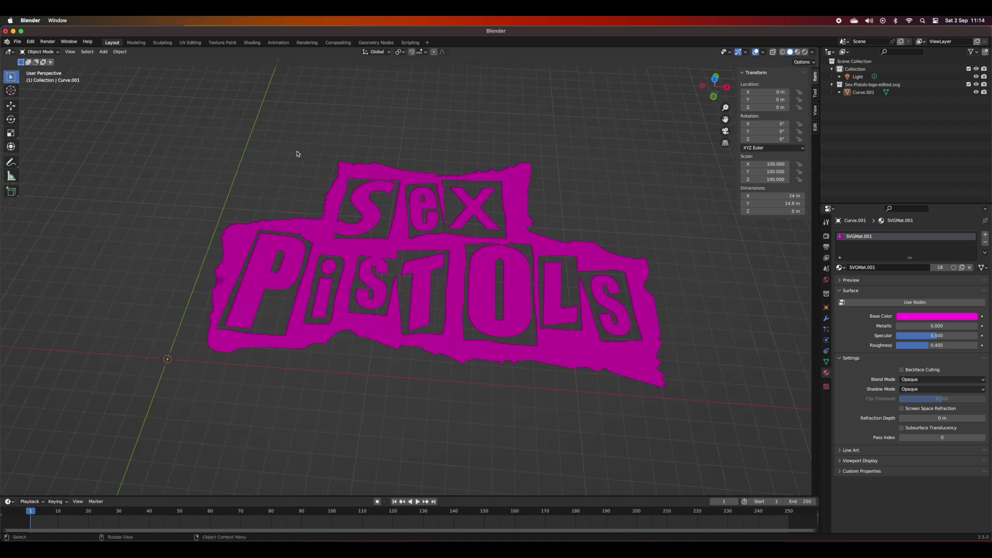
pyautogui.moveTo(174, 124); pyautogui.dragTo(699, 428)
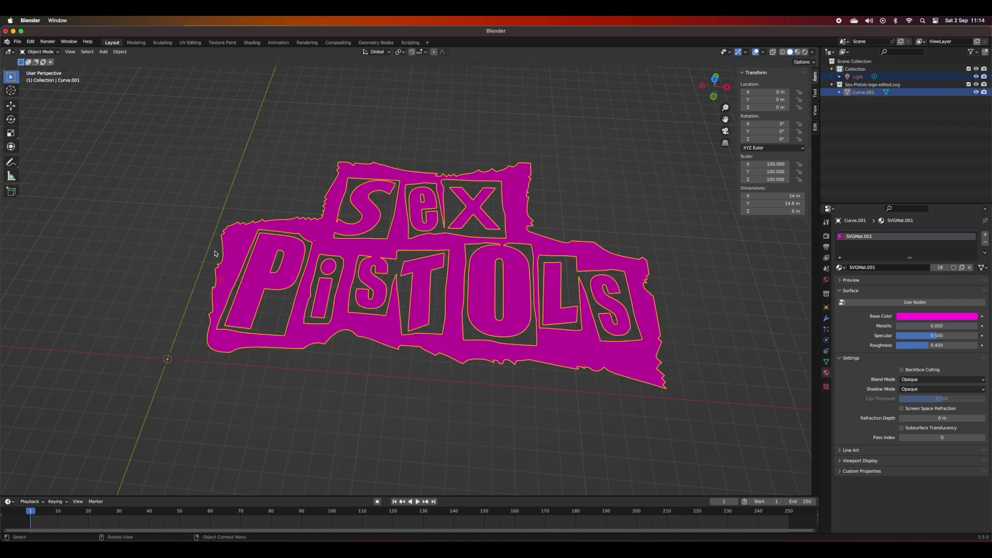
# Enter Edit Mode on the logo and apply Mesh > Clean Up > Limited Dissolve.
pyautogui.click(40, 52)
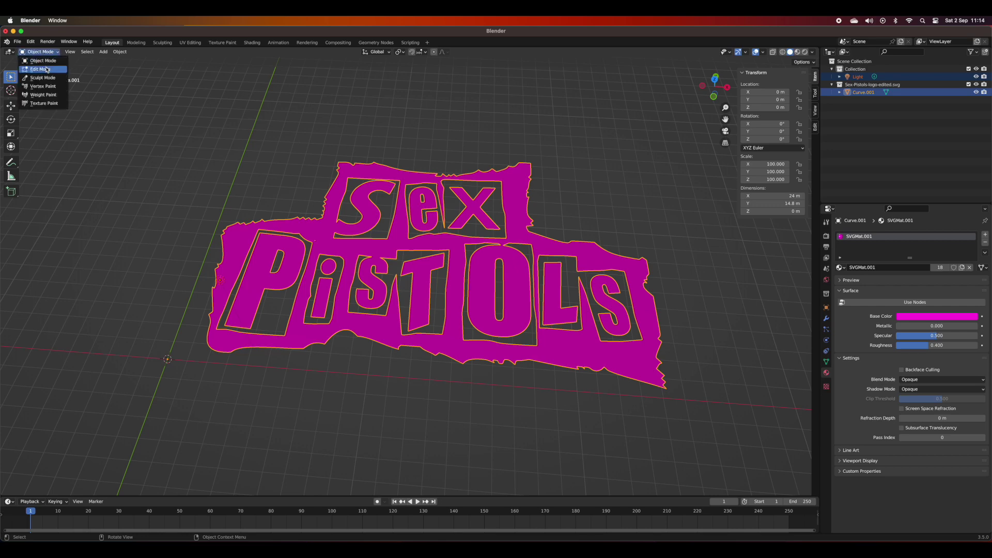
pyautogui.click(46, 67)
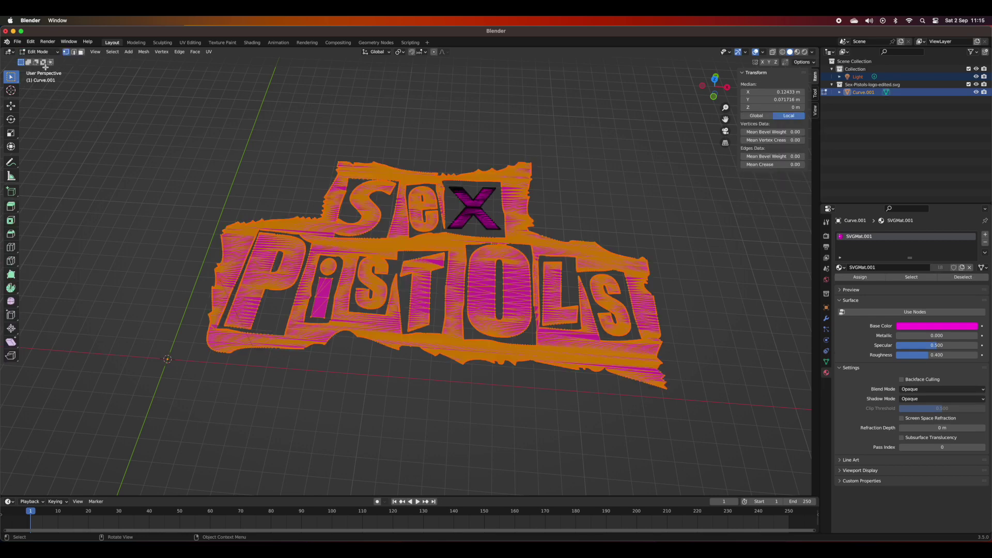
pyautogui.click(141, 52)
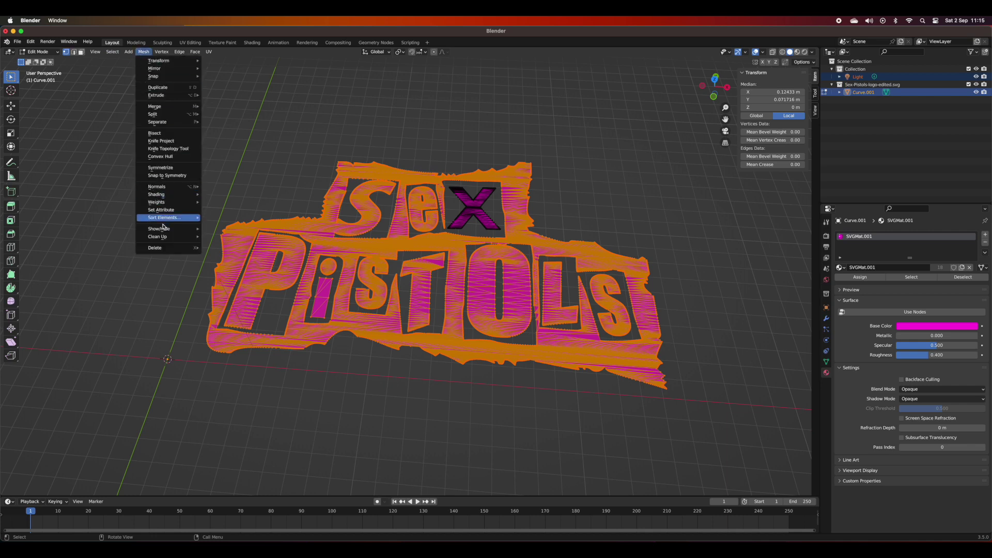
pyautogui.moveTo(161, 237)
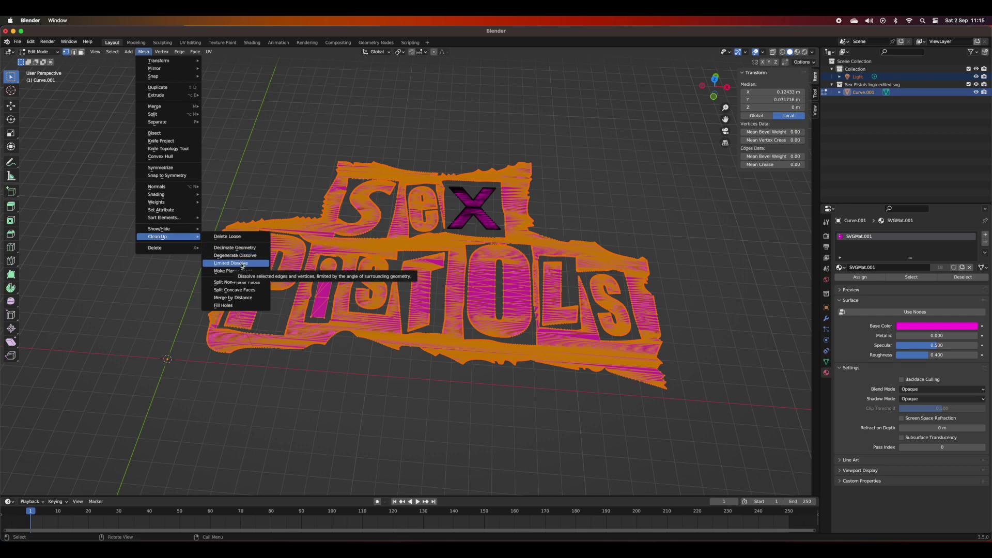
pyautogui.click(241, 264)
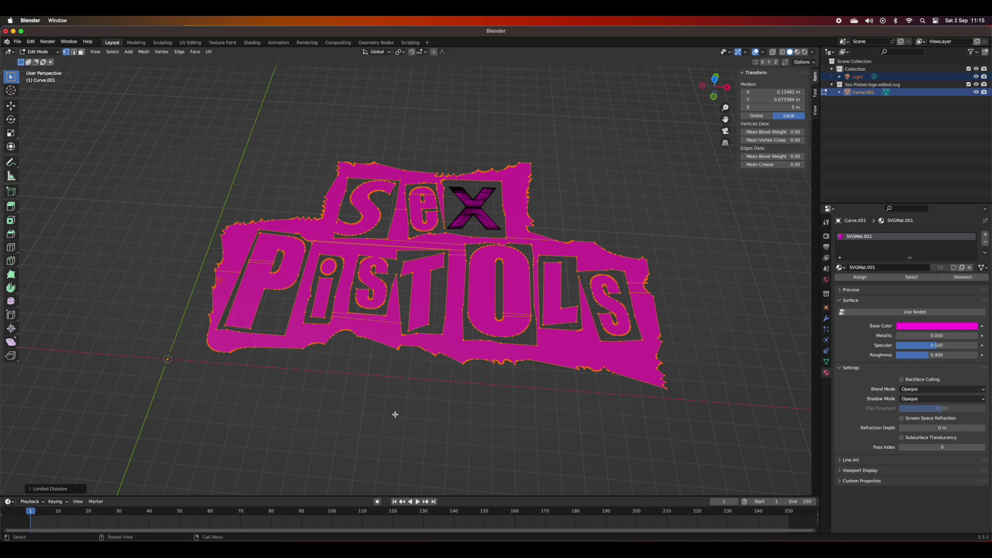
# Box-select the letter X's vertices and Limited Dissolve them, then deselect.
pyautogui.hotkey('alt', 'a')
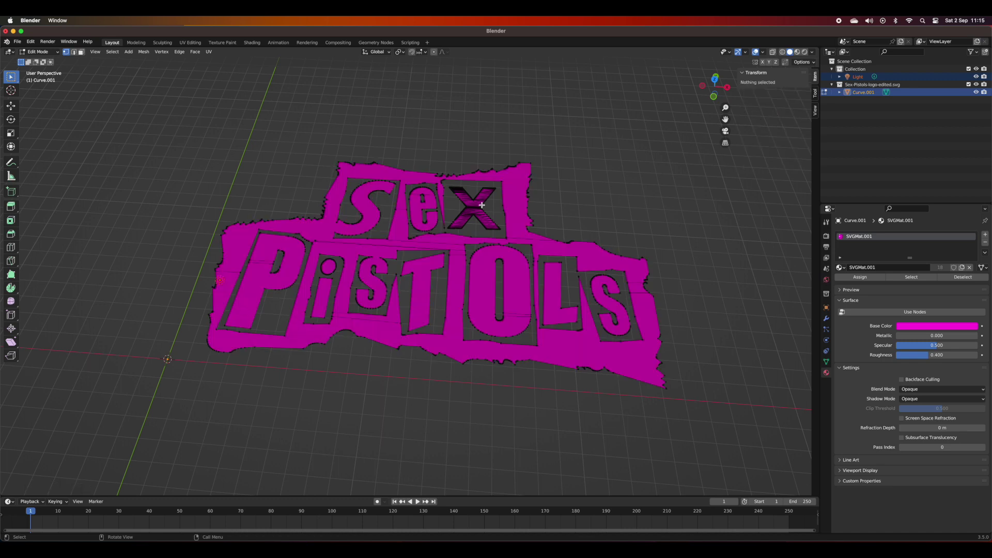
pyautogui.click(481, 205)
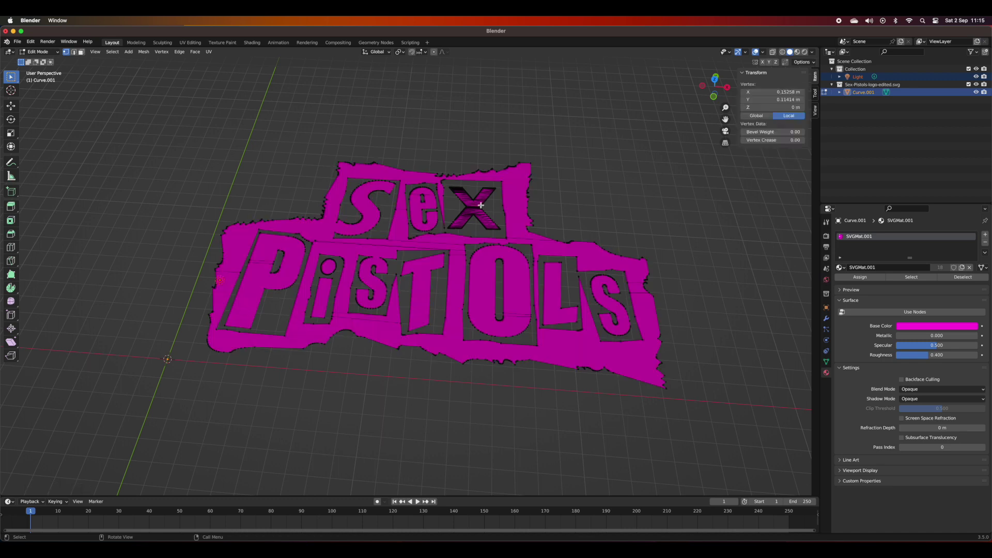
pyautogui.click(589, 195)
pyautogui.moveTo(449, 184); pyautogui.dragTo(507, 237)
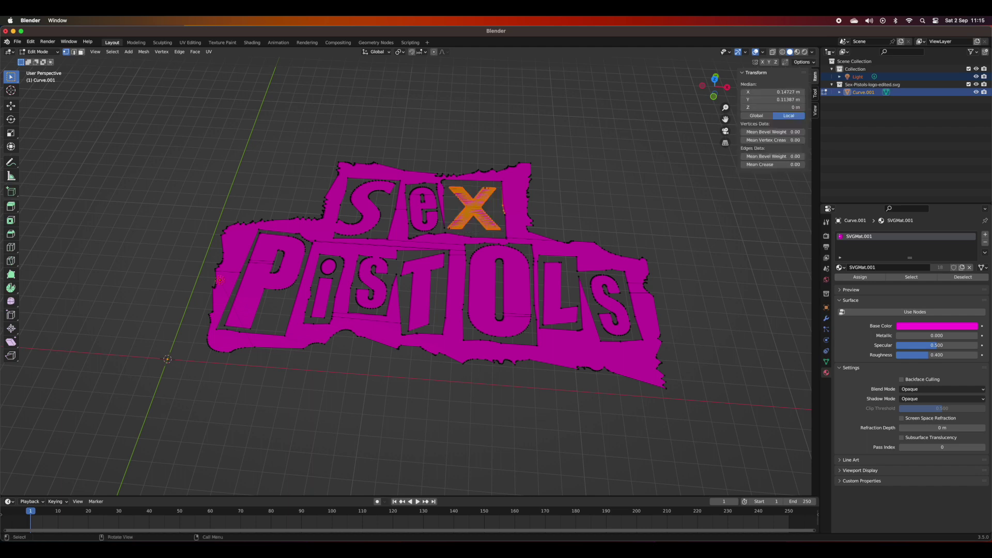
pyautogui.click(144, 52)
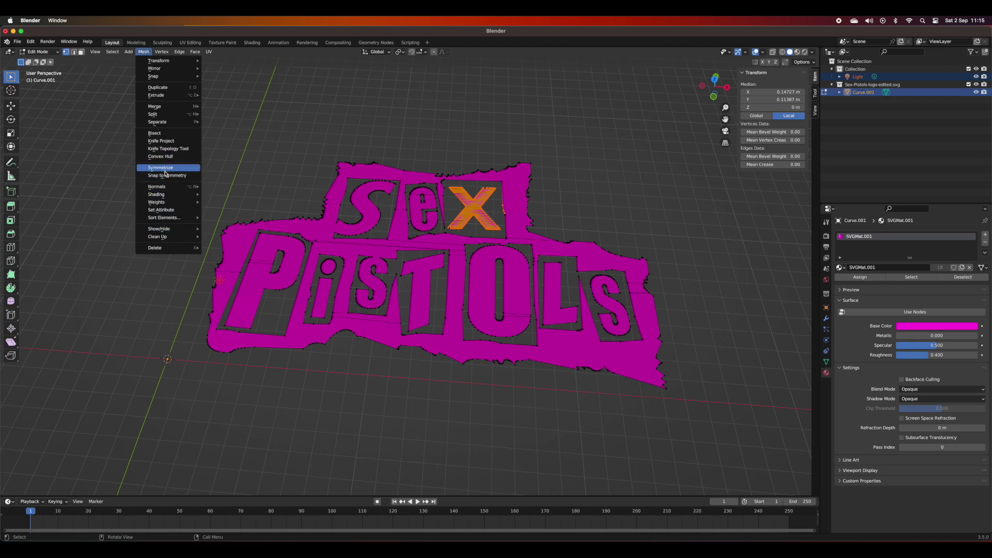
pyautogui.moveTo(163, 238)
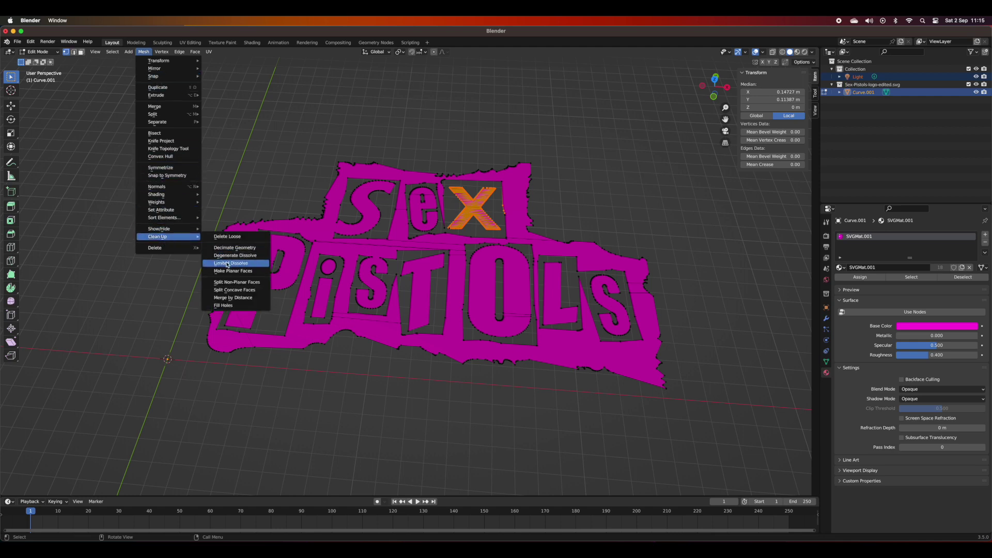
pyautogui.click(228, 264)
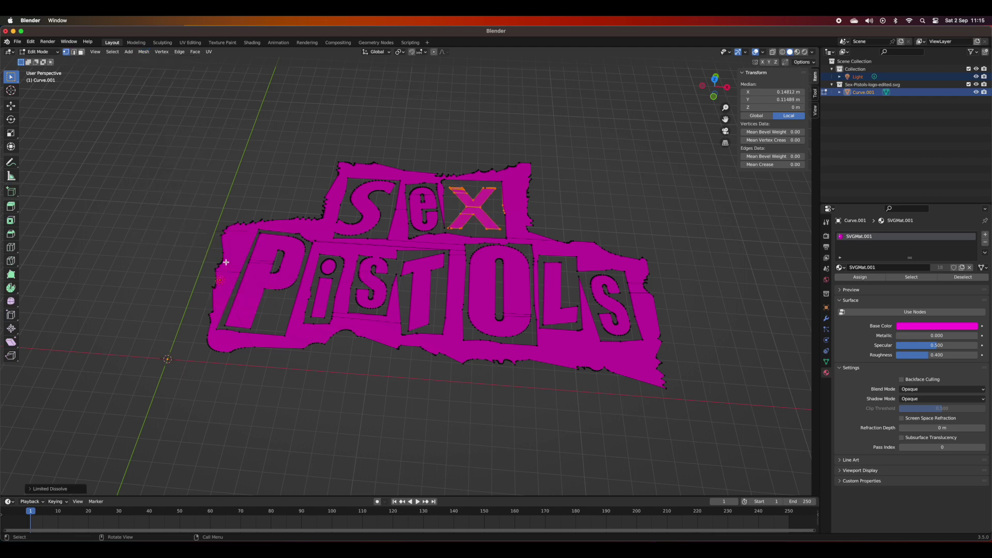
pyautogui.click(432, 402)
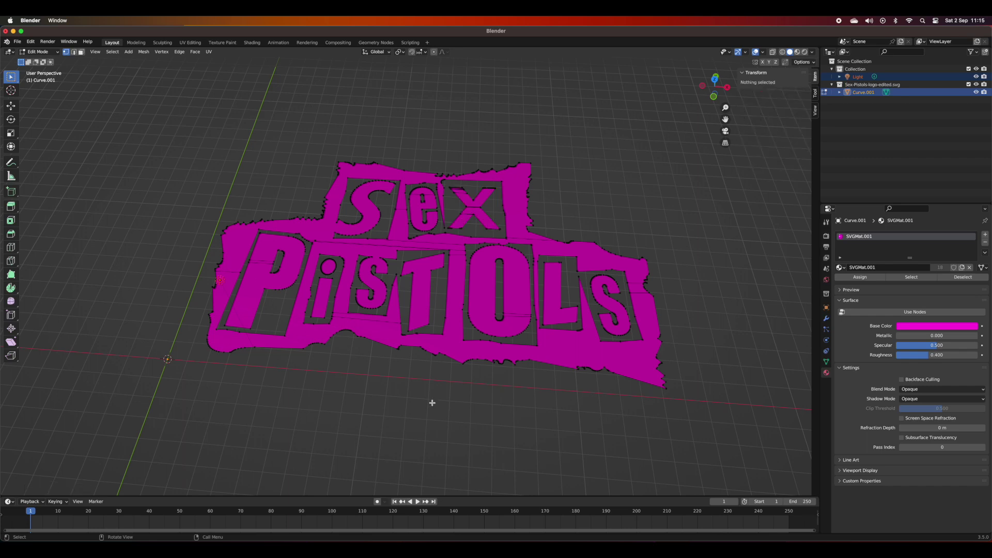
pyautogui.click(45, 54)
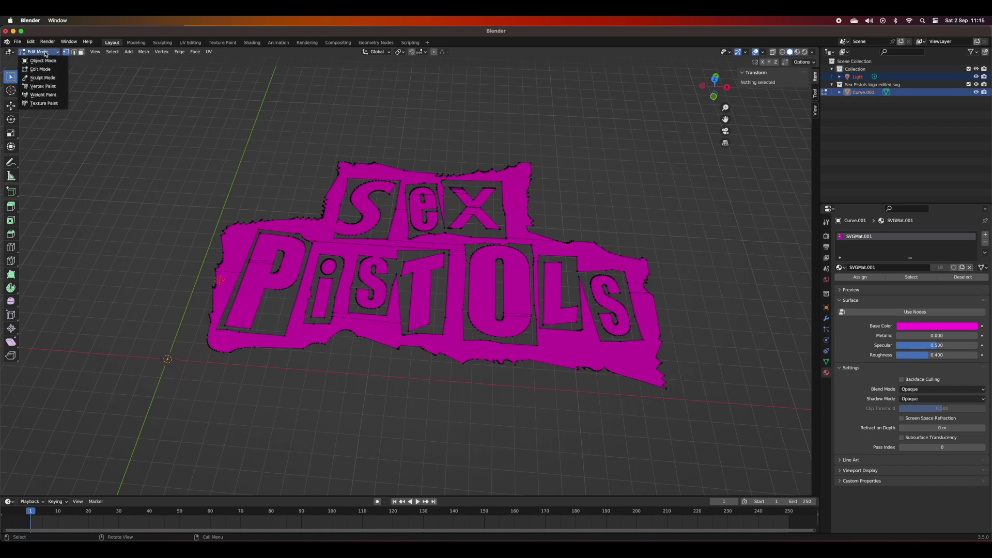
# Box-select all logo faces and extrude them upward about 2.5 m into a solid block.
pyautogui.click(81, 53)
pyautogui.moveTo(137, 108); pyautogui.dragTo(695, 436)
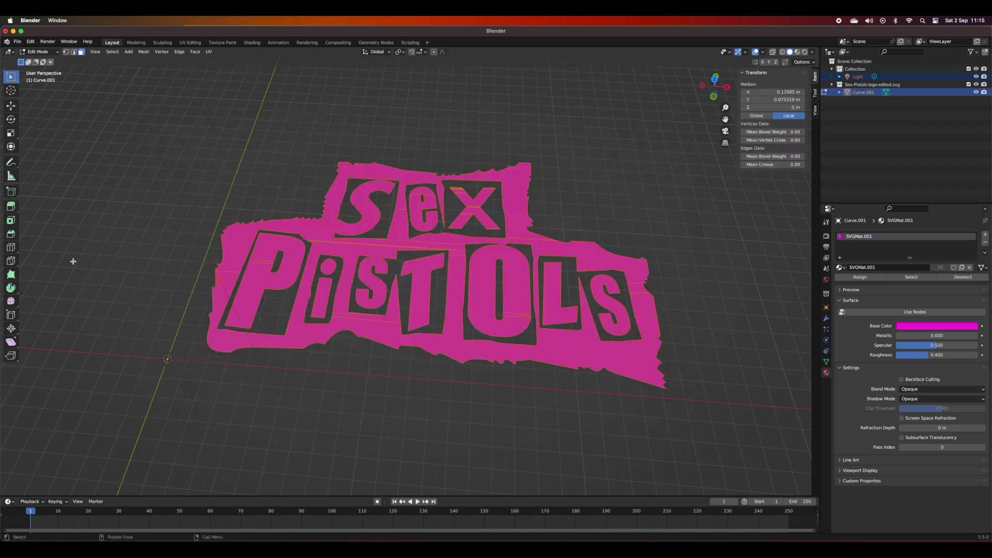
pyautogui.click(11, 210)
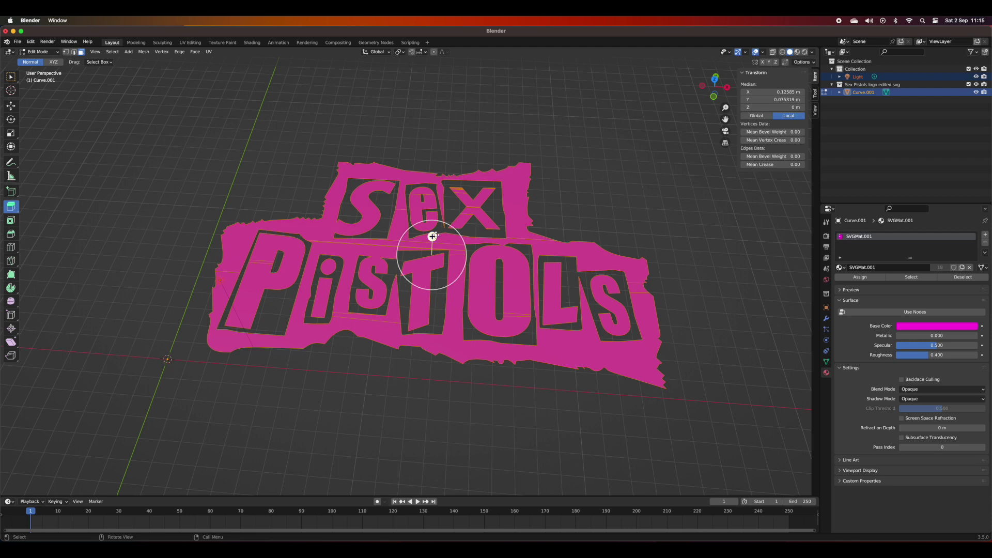
pyautogui.moveTo(432, 236); pyautogui.dragTo(442, 205)
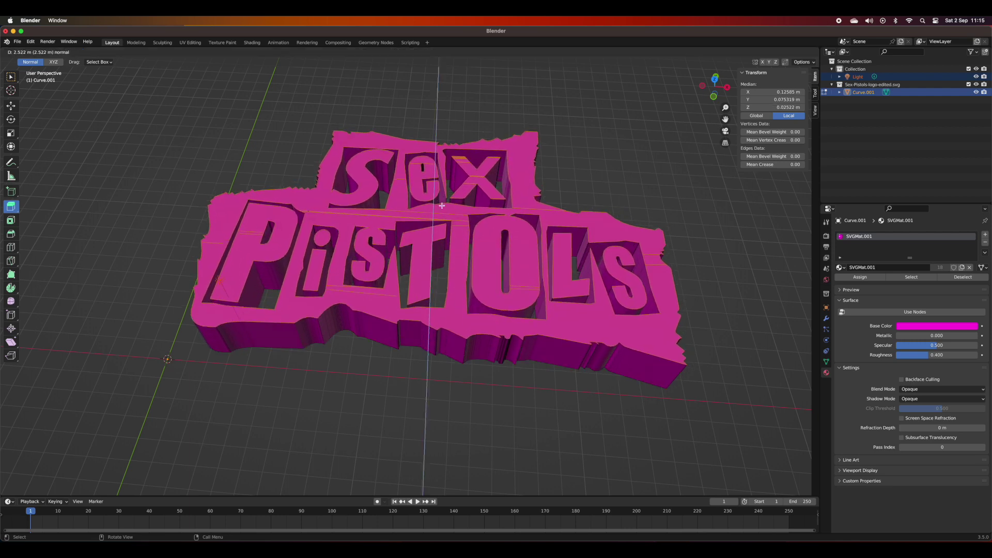
pyautogui.moveTo(442, 205); pyautogui.dragTo(443, 205)
pyautogui.click(627, 214)
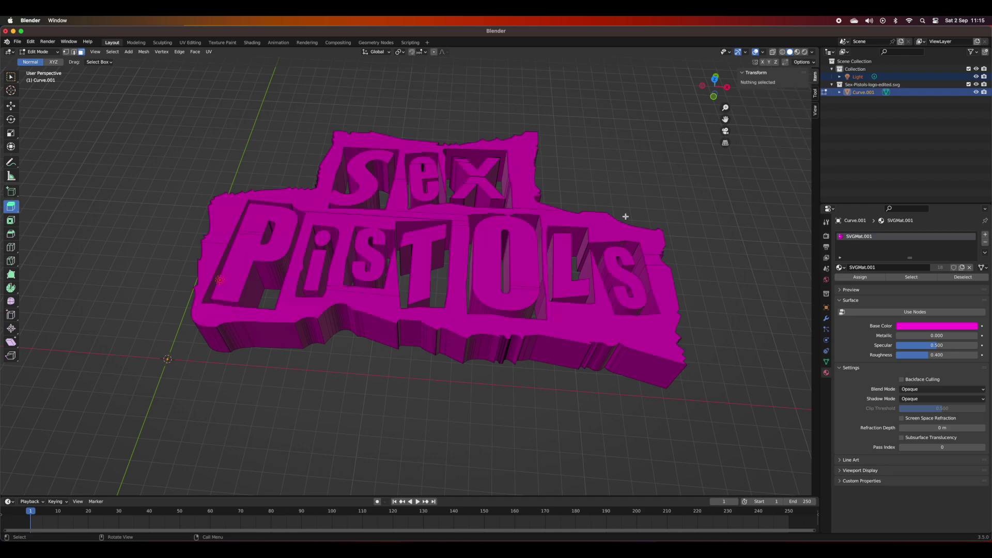
pyautogui.moveTo(625, 215); pyautogui.dragTo(661, 228, button='middle')
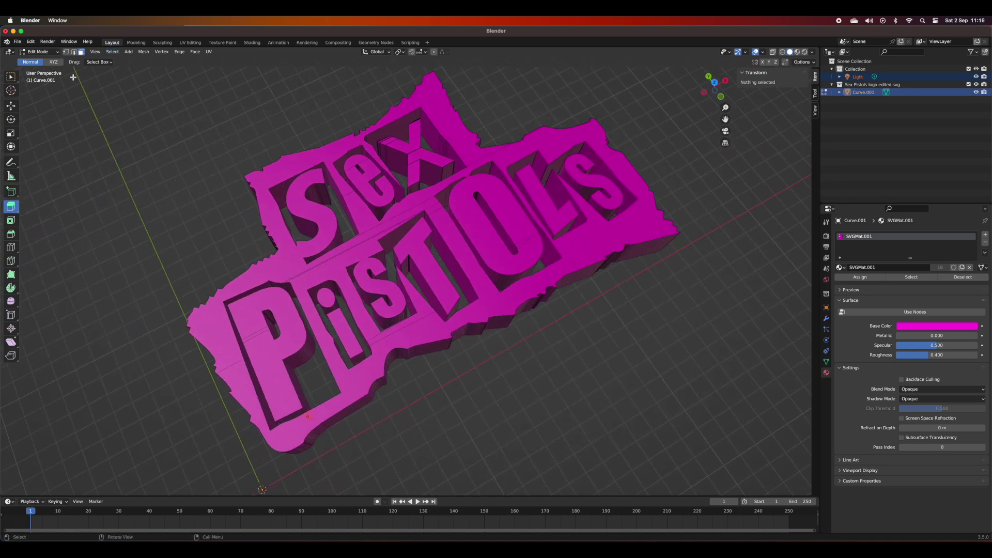
# Zoom out and switch the extruded logo from Edit Mode back to Object Mode.
pyautogui.scroll(-3, 257, 198)
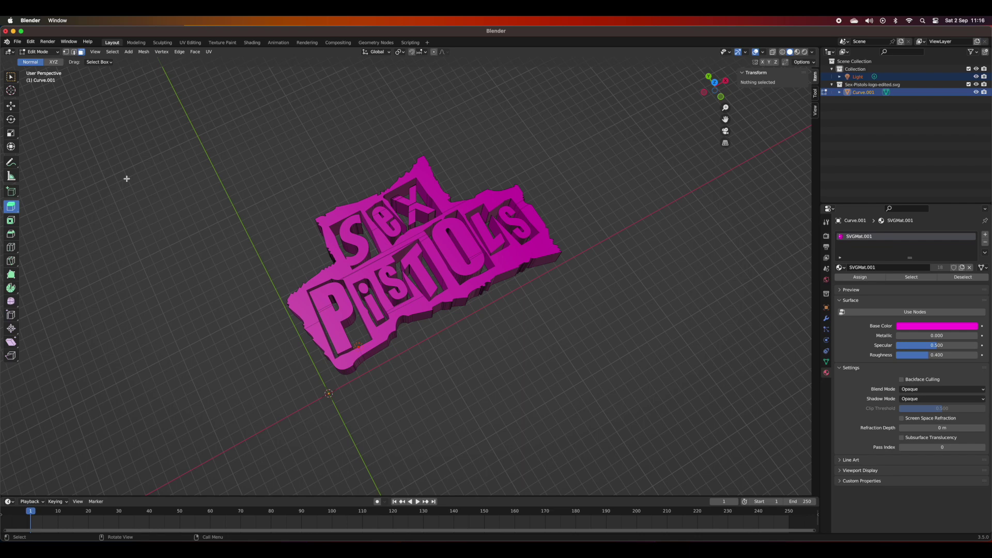
pyautogui.click(39, 52)
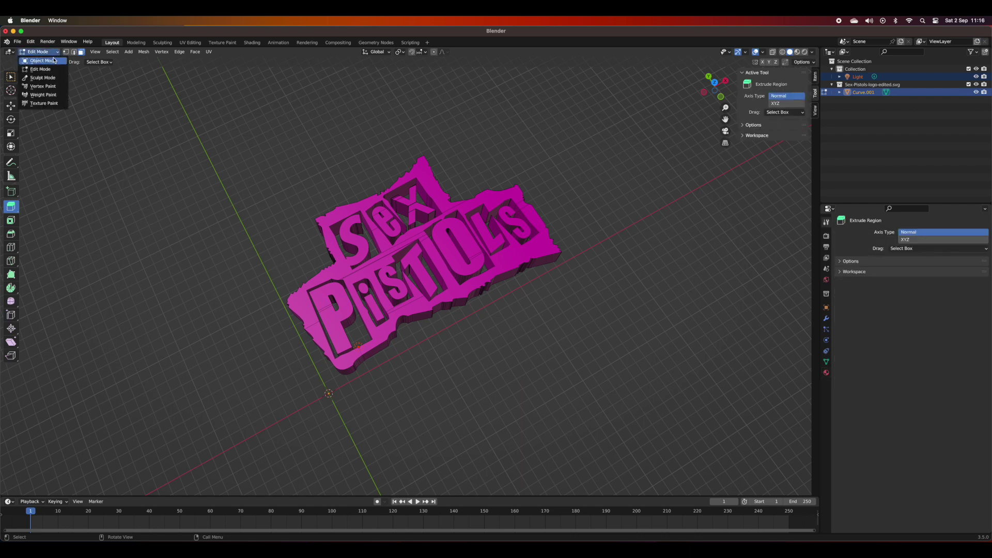
pyautogui.click(41, 58)
# Add a cube and set its X dimension to 6 m and Y to 4 m.
pyautogui.click(103, 52)
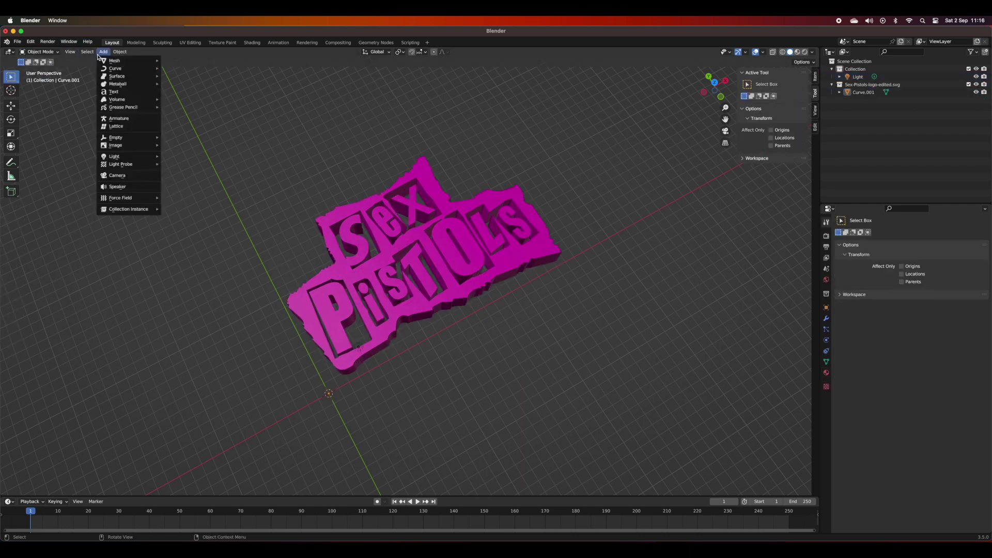
pyautogui.moveTo(103, 62)
pyautogui.click(176, 74)
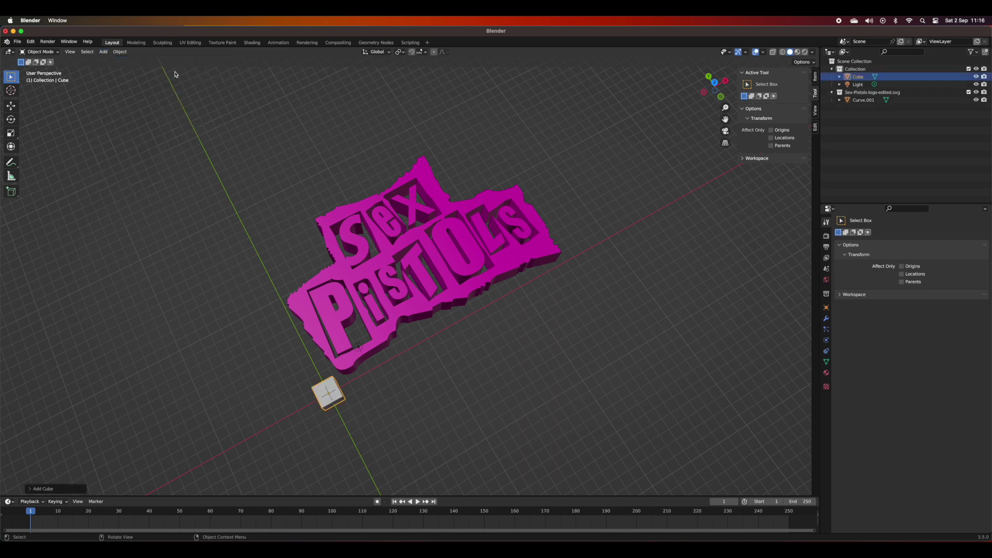
pyautogui.click(375, 413)
pyautogui.click(339, 397)
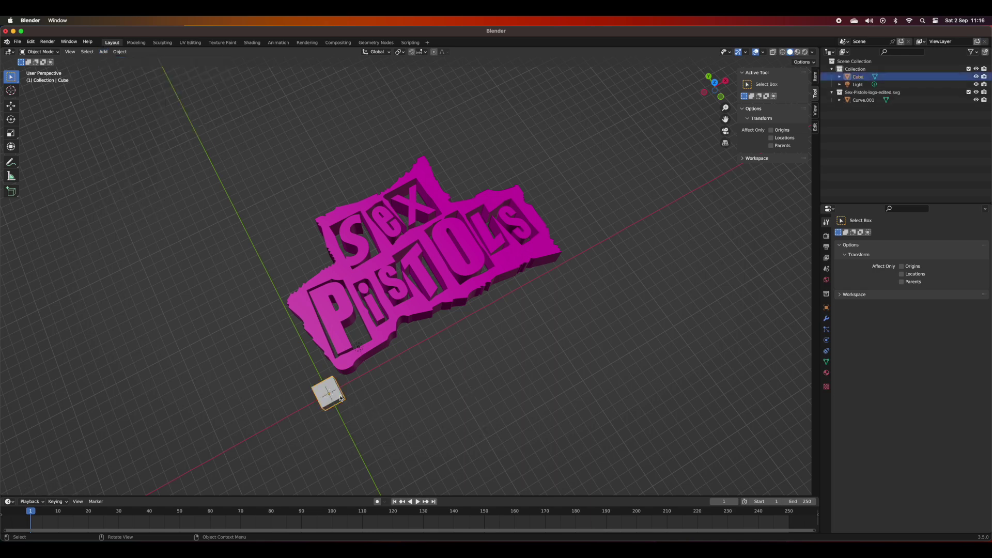
pyautogui.click(816, 77)
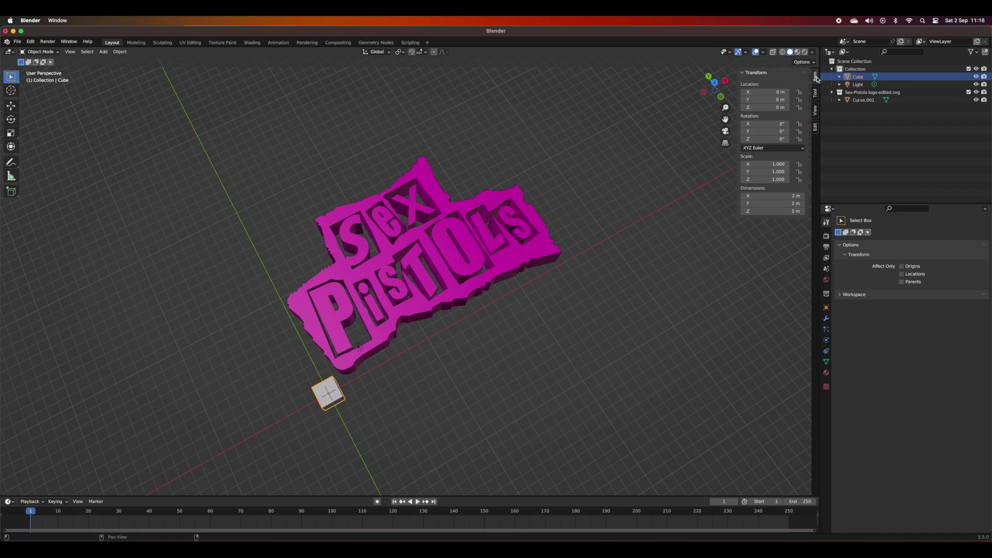
pyautogui.click(790, 197)
pyautogui.write('6')
pyautogui.press('Return')
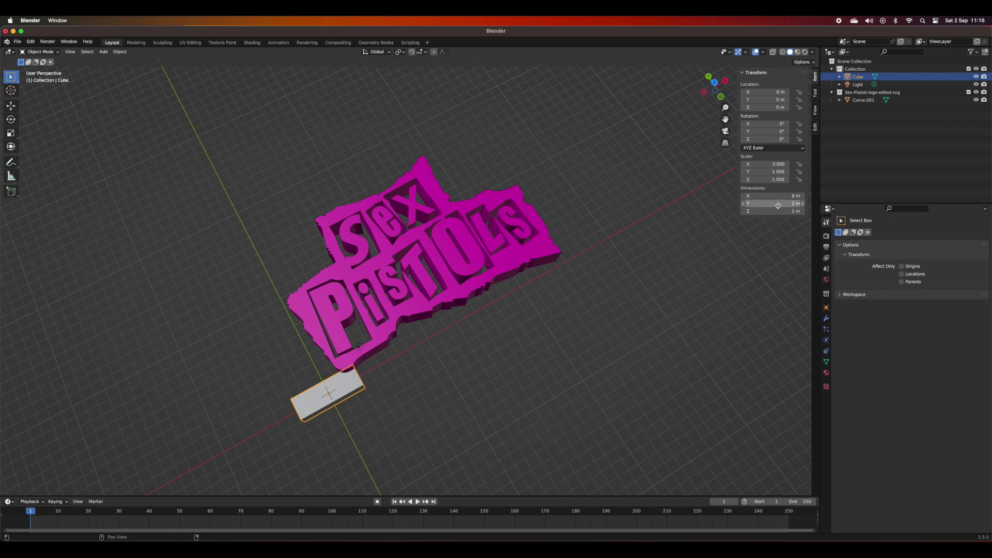
pyautogui.doubleClick(777, 205)
pyautogui.press('Return')
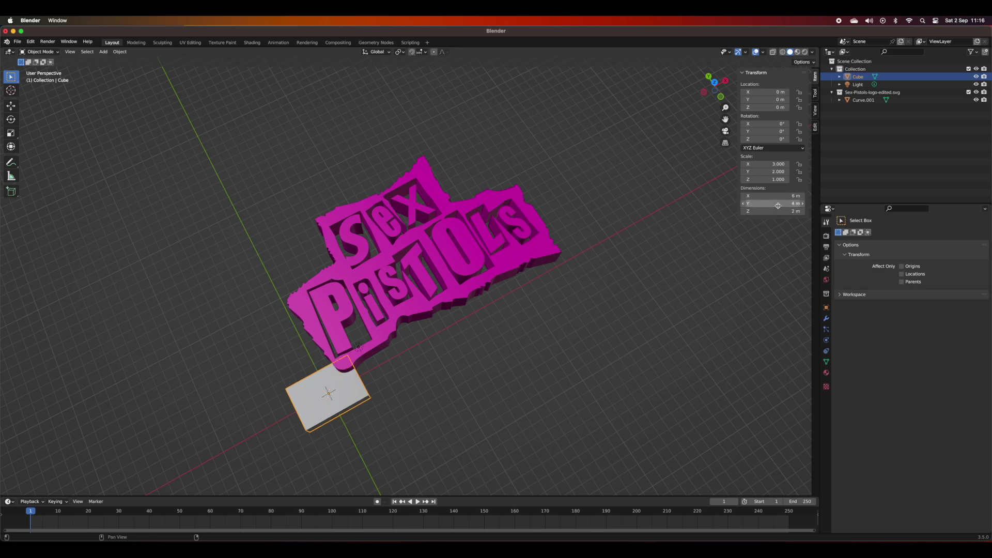
# Correct the cube's dimensions to X 60 m and Y 40 m for the base plate.
pyautogui.click(541, 390)
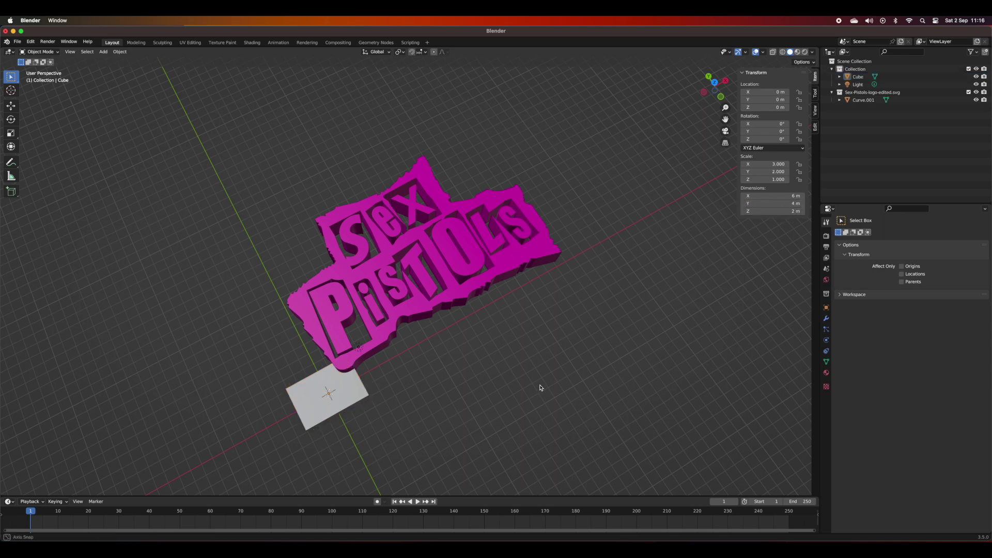
pyautogui.moveTo(538, 389)
pyautogui.mouseDown(button='middle')
pyautogui.moveTo(547, 314)
pyautogui.moveTo(534, 372)
pyautogui.mouseUp(button='middle')
pyautogui.click(788, 197)
pyautogui.write('60')
pyautogui.press('Return')
pyautogui.click(789, 203)
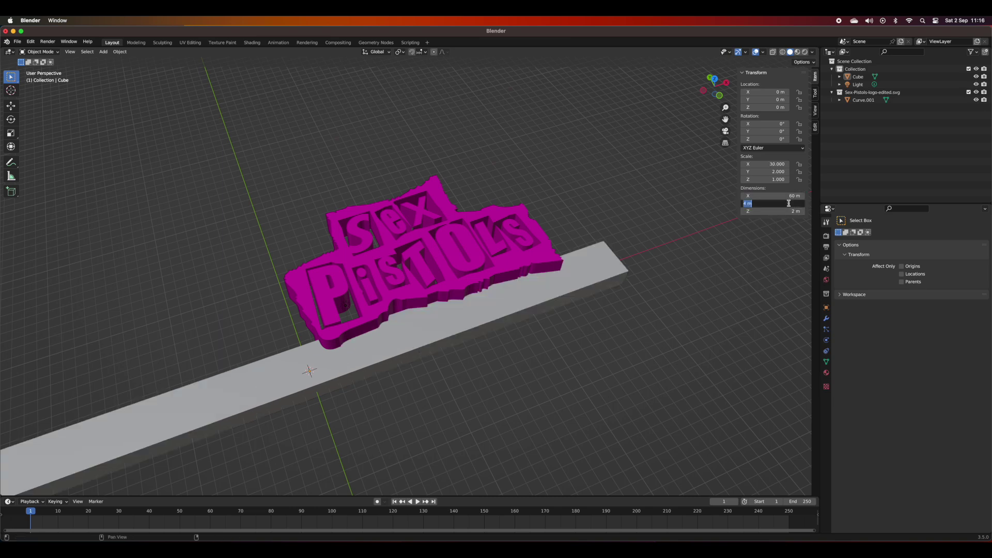
pyautogui.press('Return')
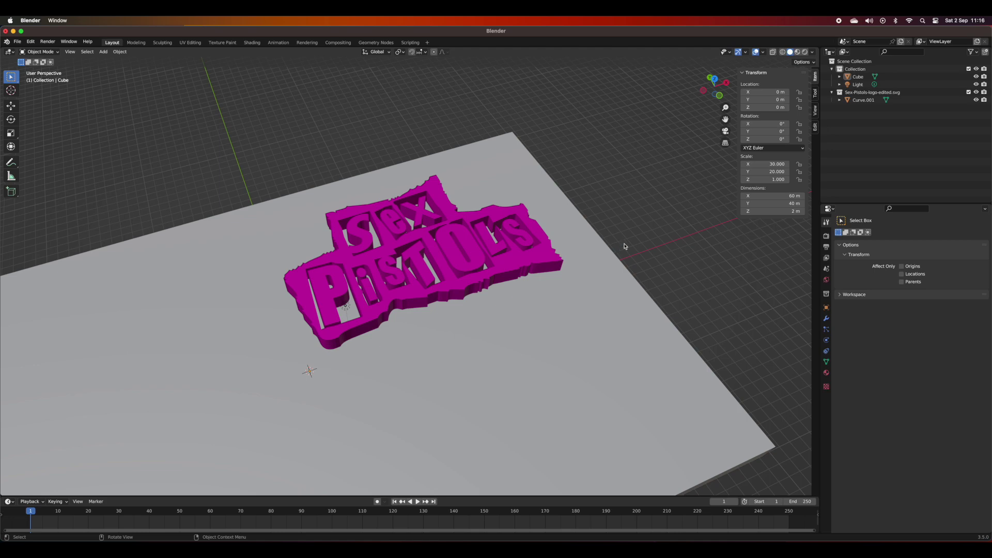
pyautogui.scroll(-5, 625, 246)
pyautogui.click(404, 268)
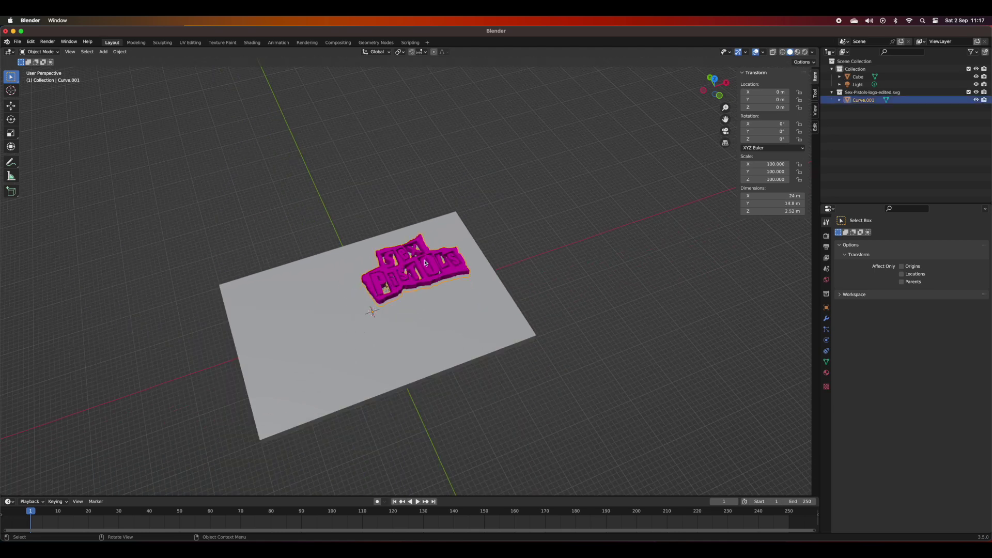
# Select only the pink logo, Curve.001.
pyautogui.click(489, 246)
pyautogui.click(413, 260)
pyautogui.press('a')
pyautogui.keyDown('shift'); pyautogui.click(460, 268); pyautogui.keyUp('shift')
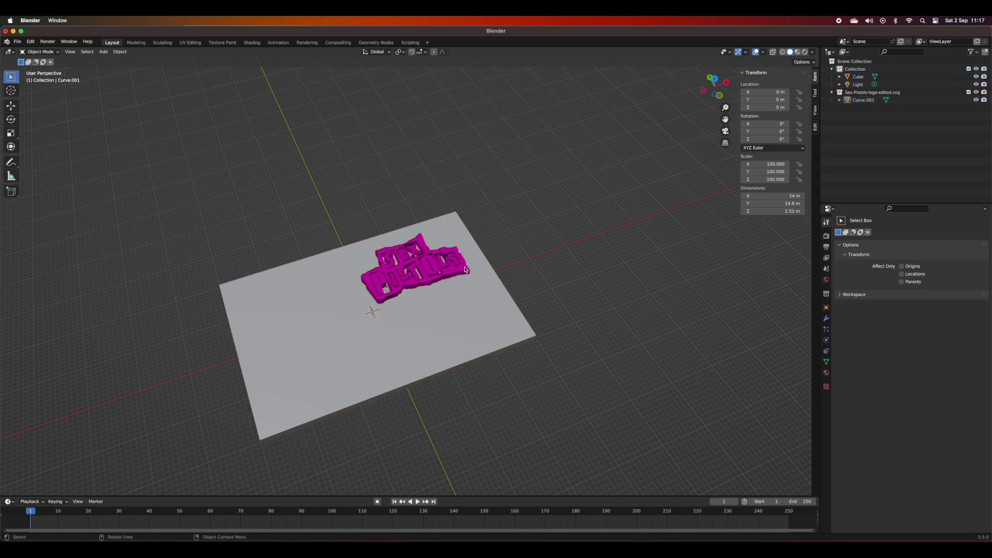
pyautogui.keyDown('shift'); pyautogui.click(458, 271); pyautogui.keyUp('shift')
pyautogui.click(467, 272)
pyautogui.click(360, 269)
# Move the logo along X, Y and Z onto the grey plate, then switch to Top view.
pyautogui.click(12, 108)
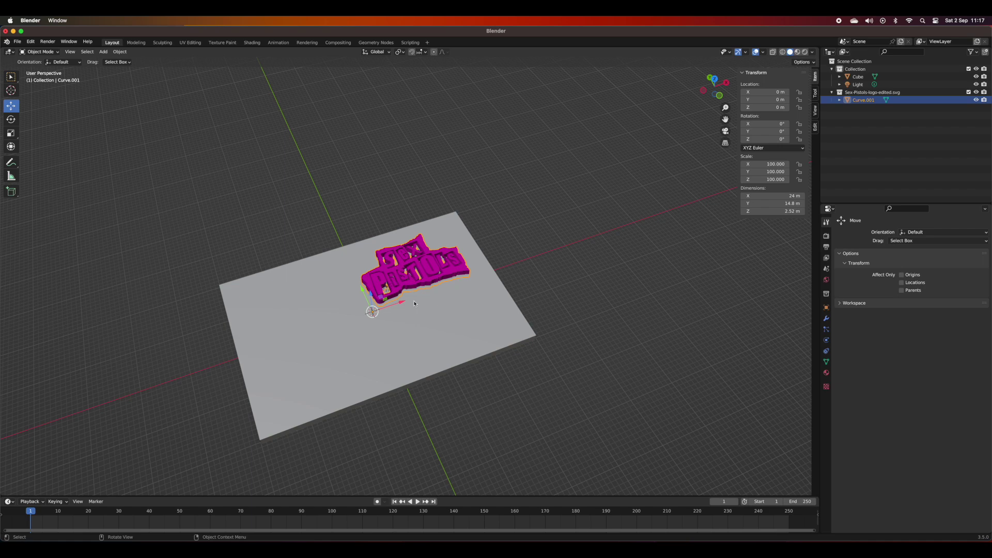
pyautogui.moveTo(400, 305); pyautogui.dragTo(315, 331)
pyautogui.hotkey('ctrl', 'z')
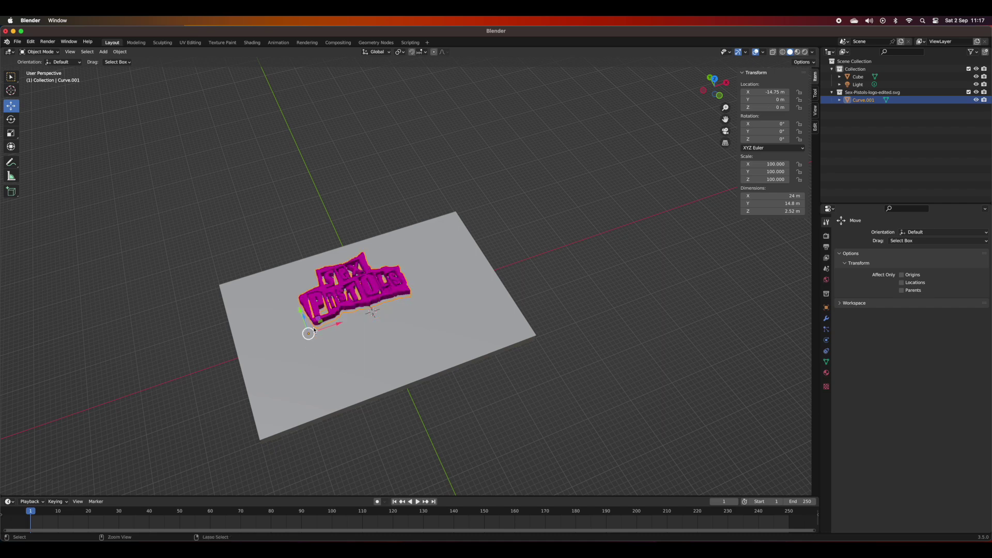
pyautogui.moveTo(300, 308); pyautogui.dragTo(312, 329)
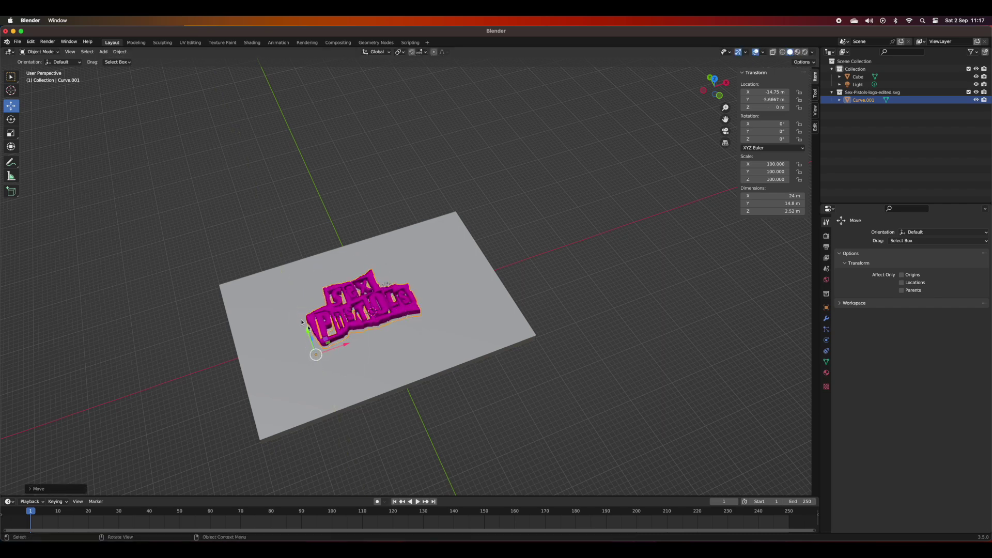
pyautogui.click(93, 125)
pyautogui.click(399, 305)
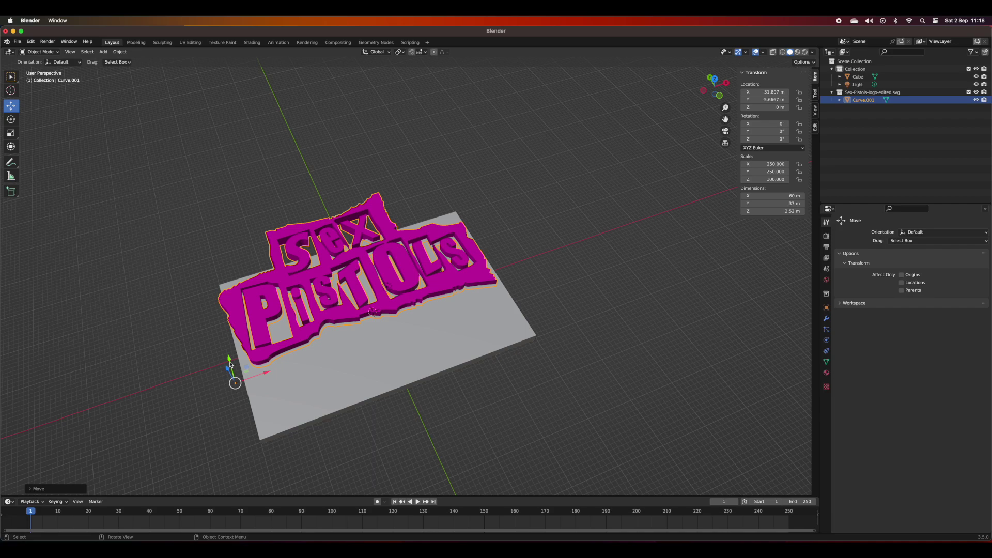
pyautogui.moveTo(226, 371); pyautogui.dragTo(257, 419)
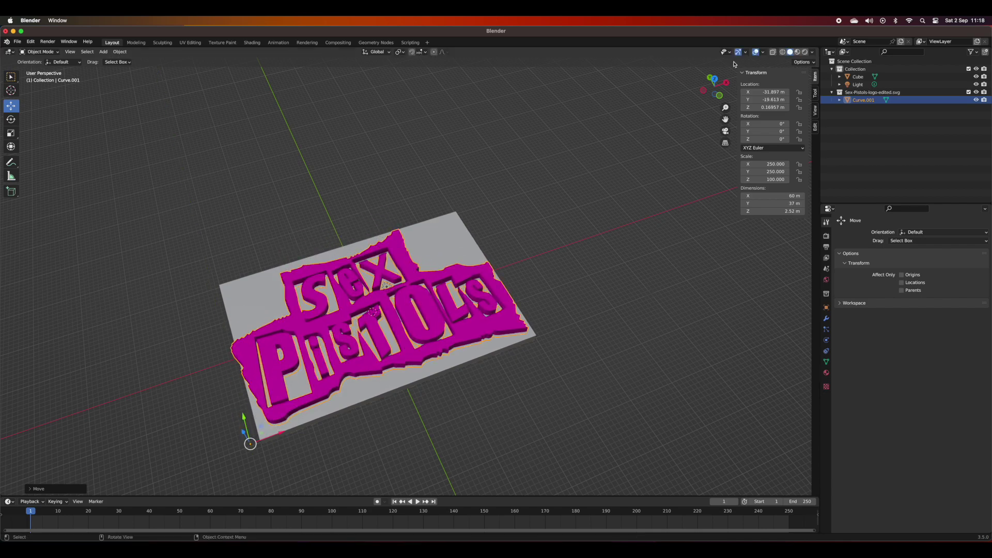
pyautogui.click(715, 79)
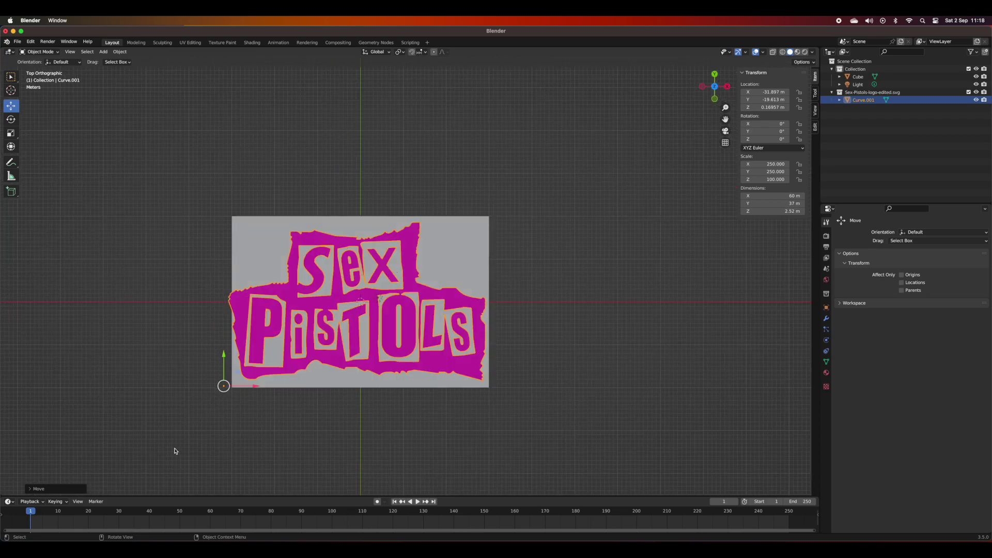
# Nudge the logo slightly right along X and widen the base plate to 61 m.
pyautogui.moveTo(259, 386); pyautogui.dragTo(263, 385)
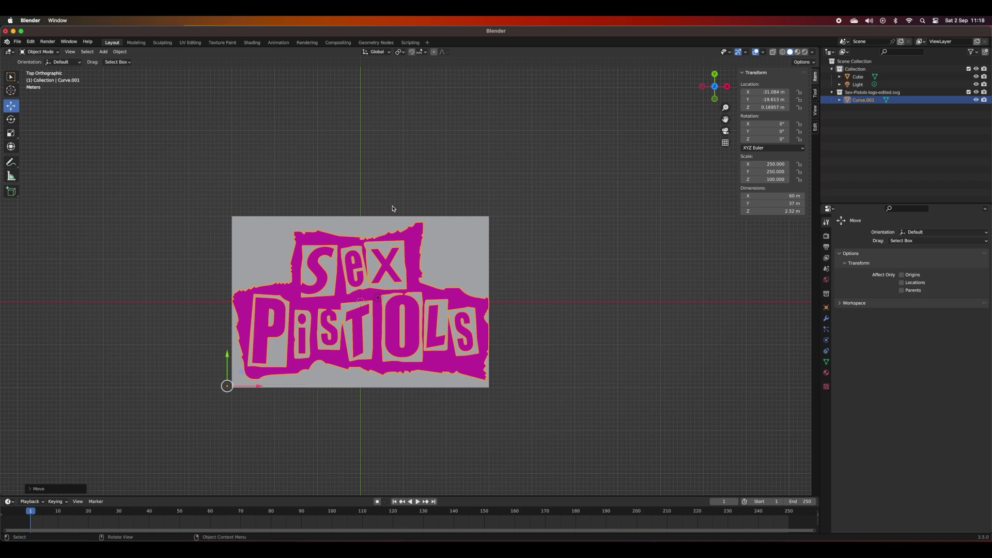
pyautogui.click(453, 258)
pyautogui.click(744, 196)
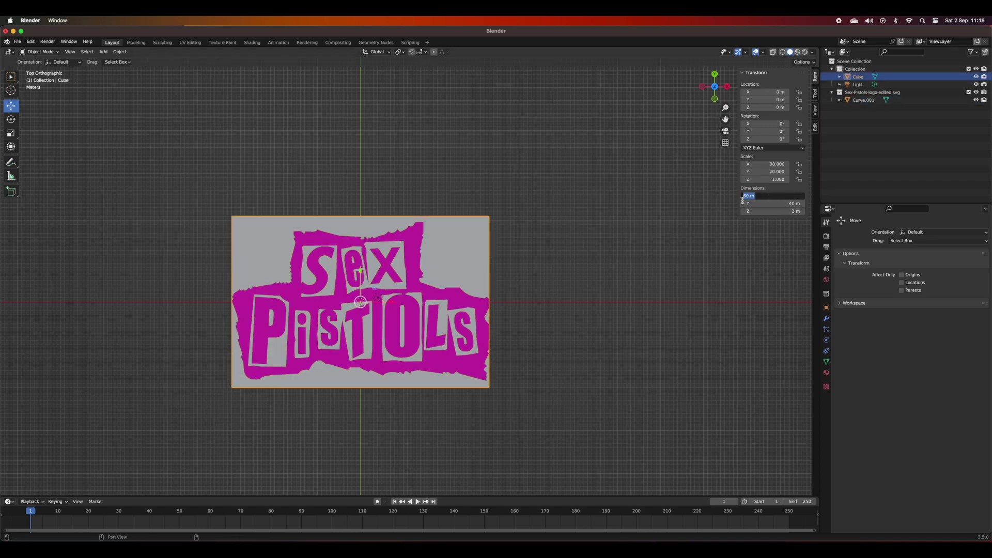
pyautogui.click(748, 196)
pyautogui.press('BackSpace')
pyautogui.write('1')
pyautogui.press('Return')
pyautogui.click(544, 341)
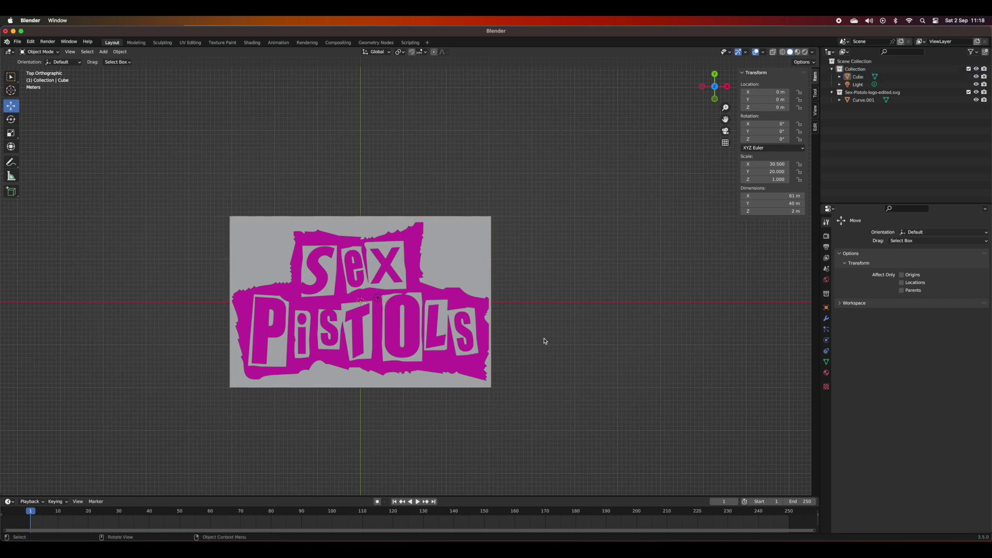
pyautogui.moveTo(560, 305); pyautogui.dragTo(589, 253, button='middle')
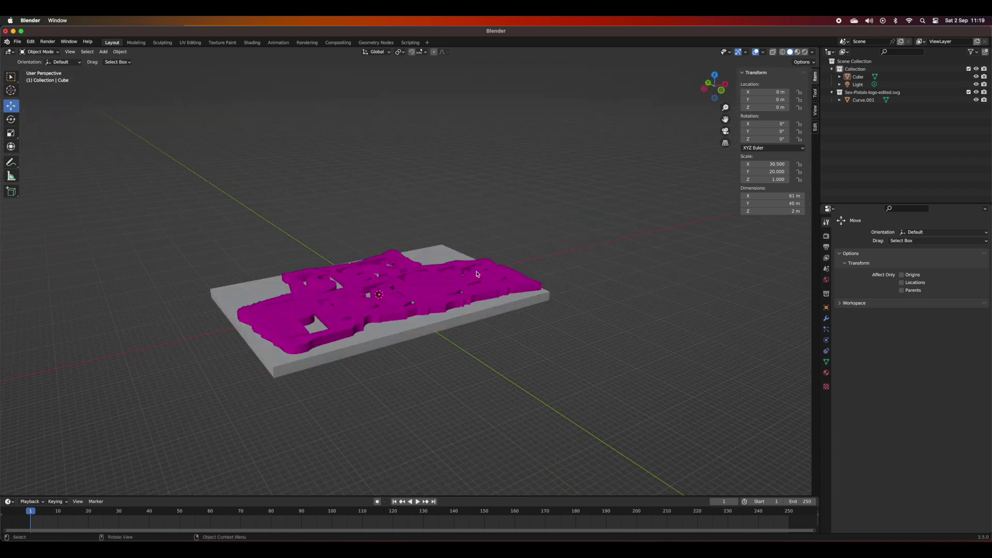
# Set the logo's Z dimension to 5 m and orbit around to inspect the thickened plaque.
pyautogui.click(425, 299)
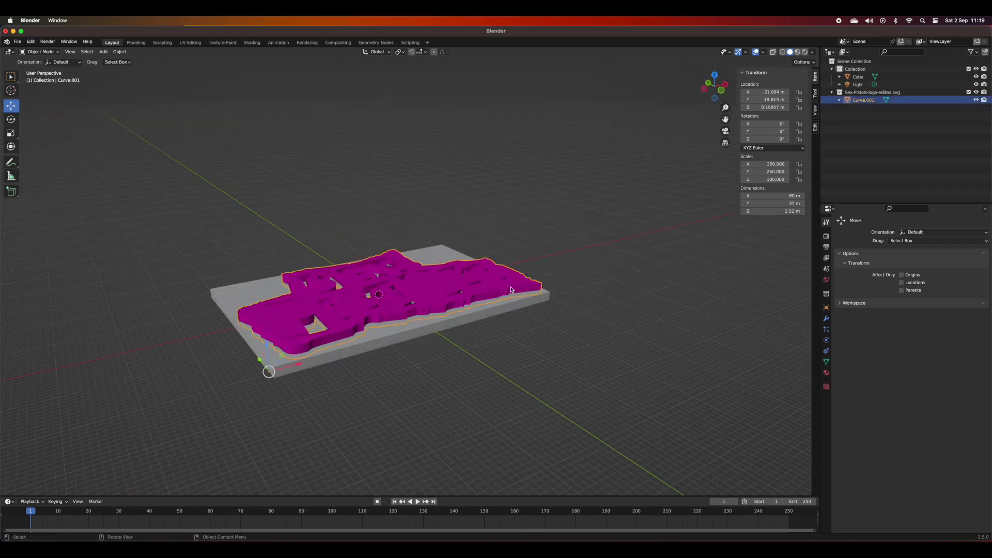
pyautogui.click(781, 214)
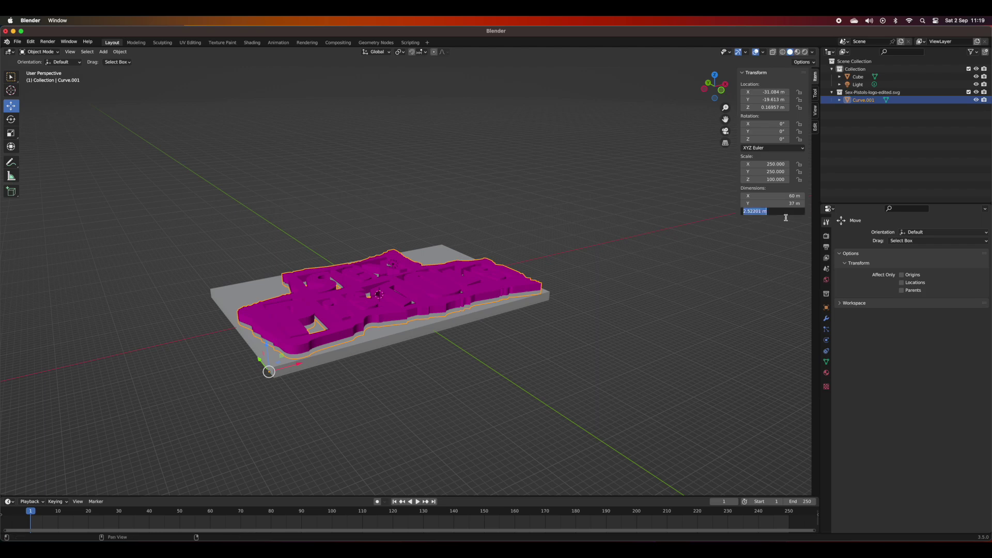
pyautogui.write('5')
pyautogui.press('Return')
pyautogui.click(547, 345)
pyautogui.moveTo(562, 348); pyautogui.dragTo(566, 377, button='middle')
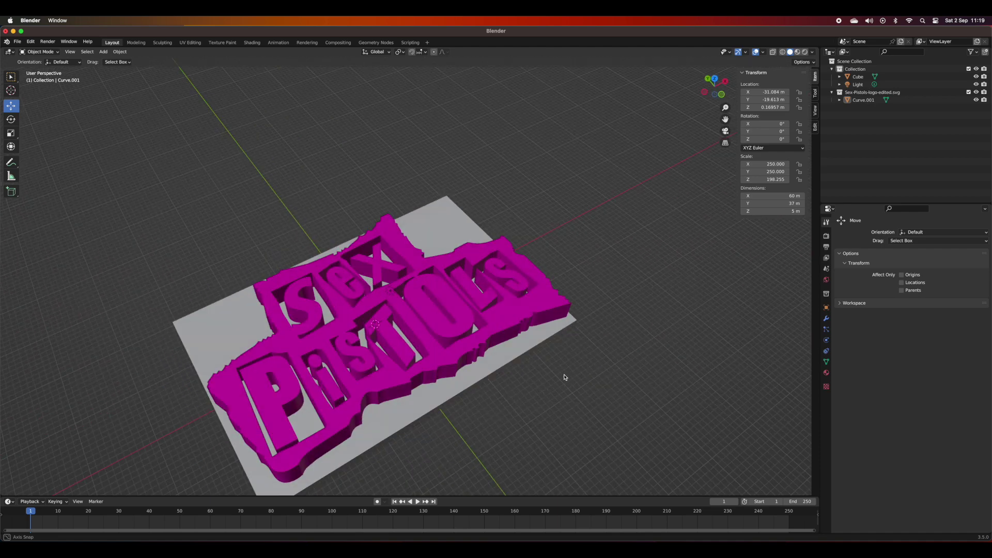
pyautogui.scroll(2, 565, 377)
pyautogui.scroll(-4, 576, 364)
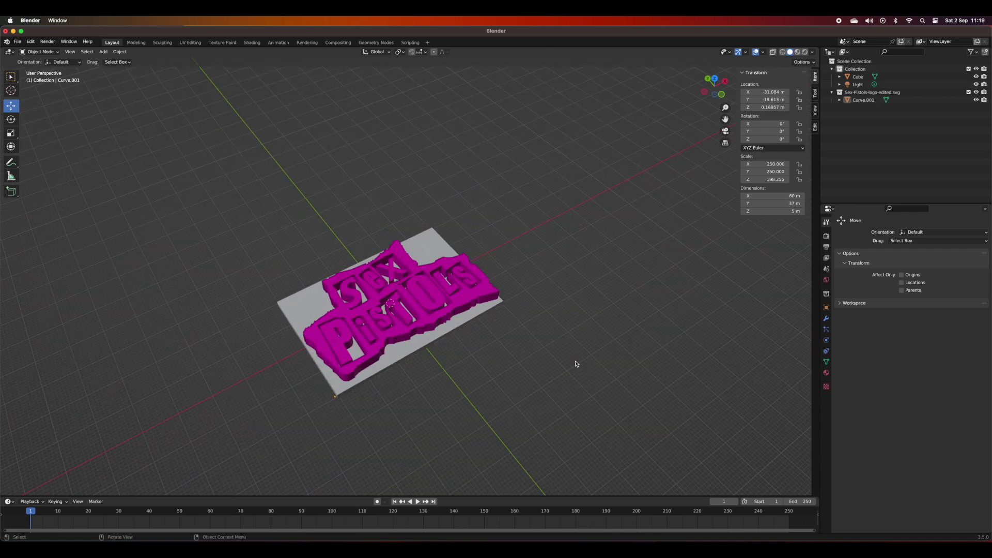
pyautogui.moveTo(577, 364); pyautogui.dragTo(515, 333, button='middle')
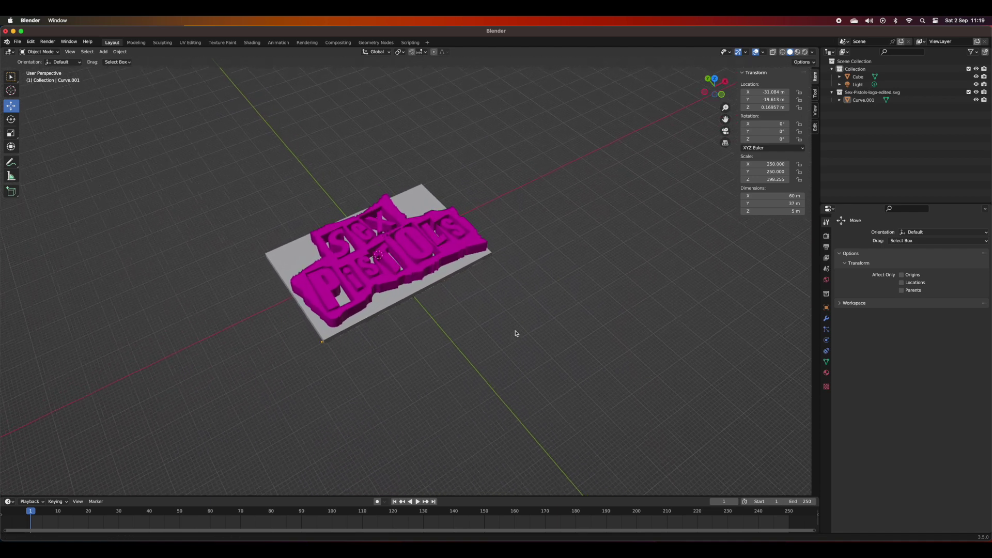
pyautogui.scroll(3, 515, 334)
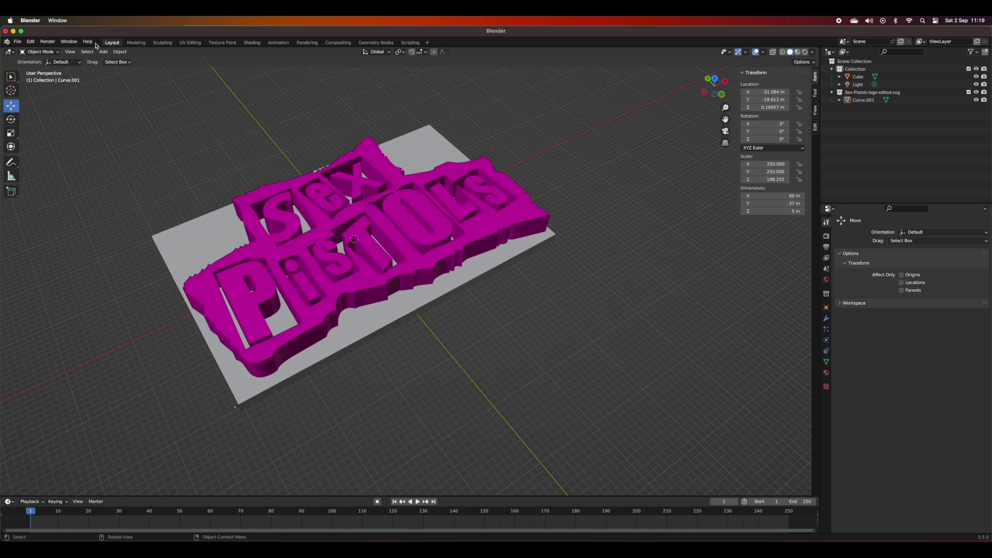
pyautogui.click(17, 41)
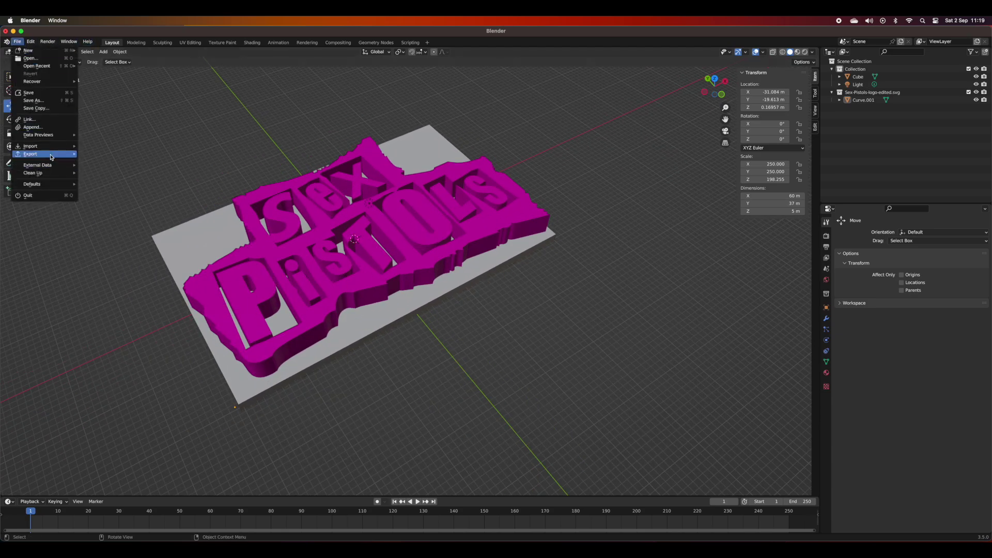
# Start an STL export into the Sex Pistols Logo - 60mm folder named Sex_Pistols_Logo_60mm.
pyautogui.moveTo(52, 157)
pyautogui.click(155, 216)
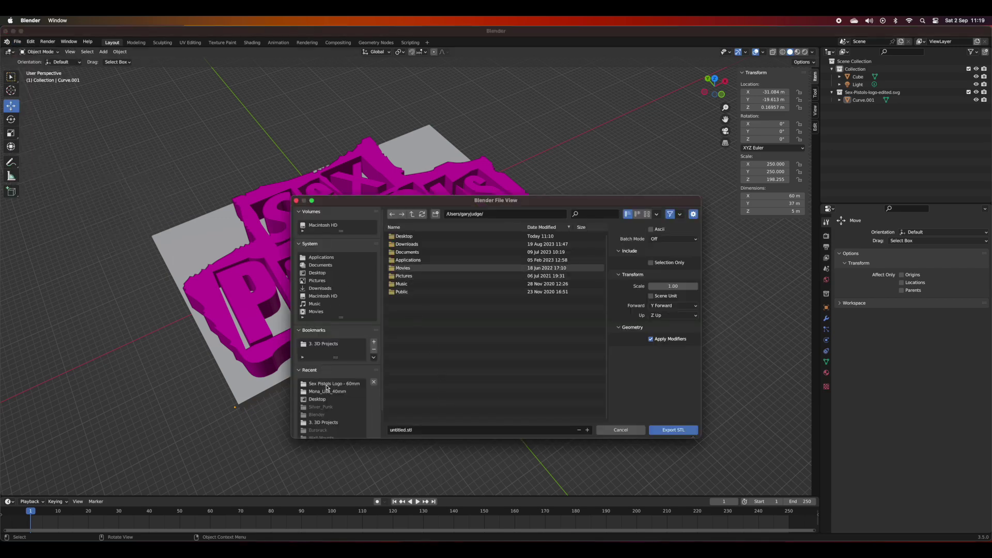
pyautogui.click(327, 384)
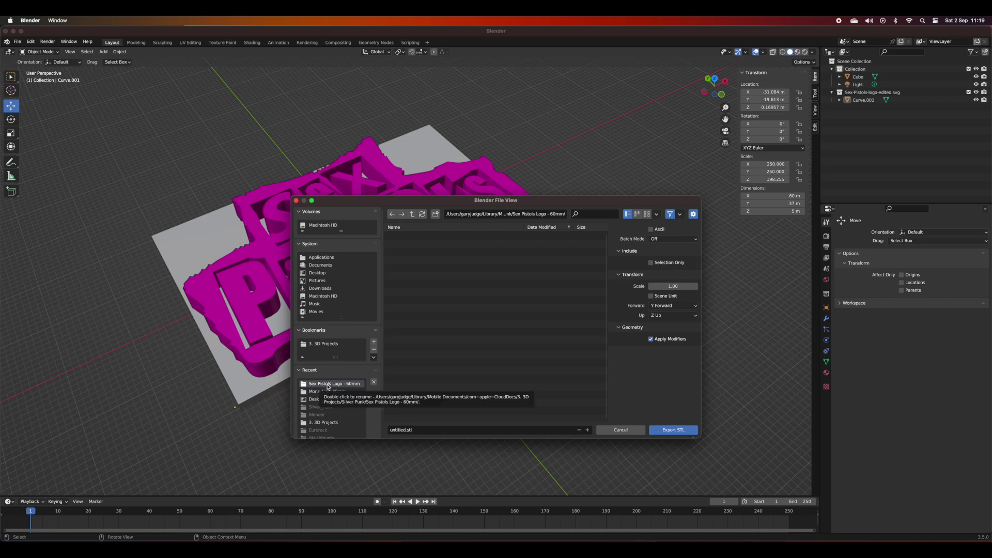
pyautogui.click(403, 431)
pyautogui.click(406, 429)
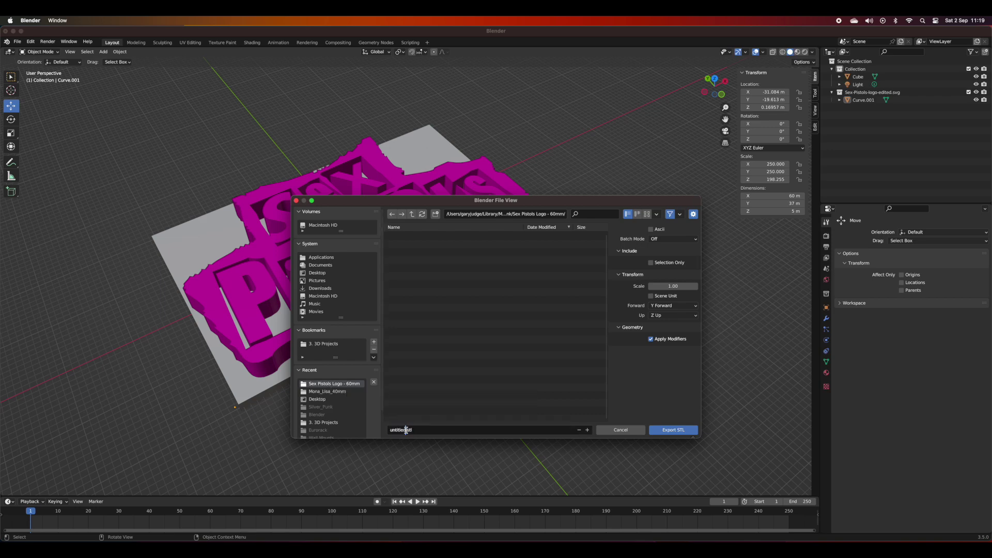
pyautogui.moveTo(406, 430); pyautogui.dragTo(363, 434)
pyautogui.write('Sex_Pistols_Logo_60mm')
pyautogui.click(669, 287)
# Set the export scale to 10 and export the STL file.
pyautogui.click(662, 287)
pyautogui.click(652, 287)
pyautogui.write('0')
pyautogui.press('Return')
pyautogui.click(681, 430)
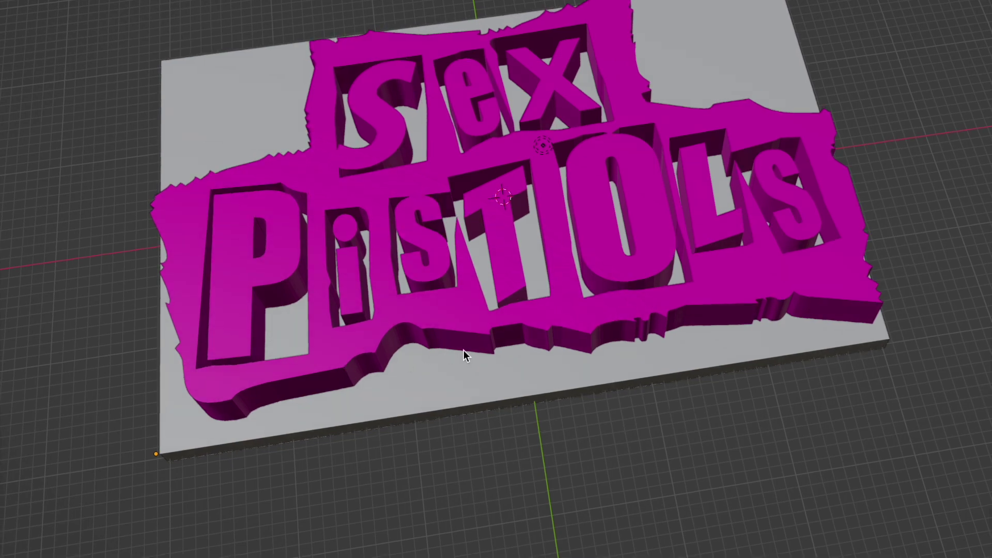
pyautogui.scroll(-5, 463, 351)
pyautogui.moveTo(463, 352); pyautogui.dragTo(535, 269, button='middle')
pyautogui.scroll(2, 349, 432)
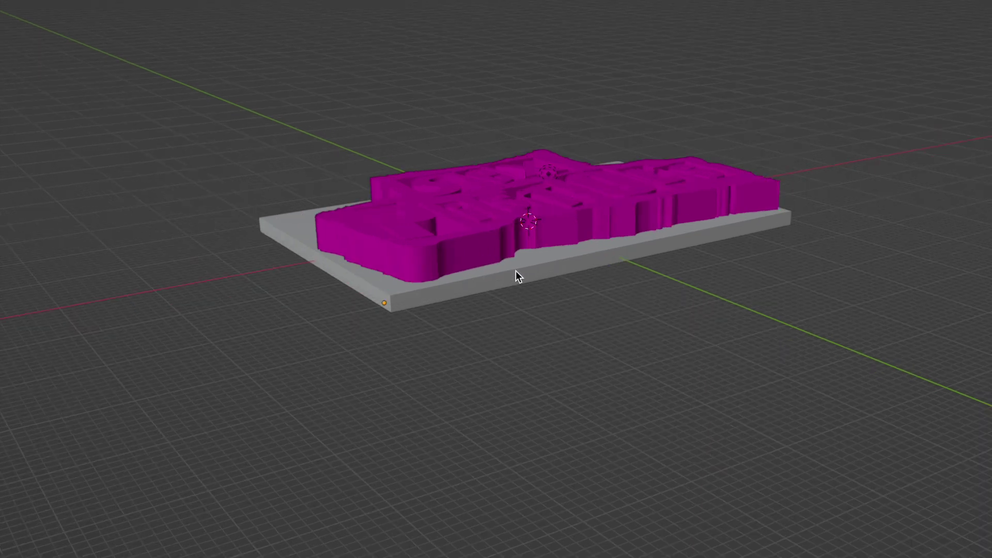
pyautogui.scroll(5, 516, 271)
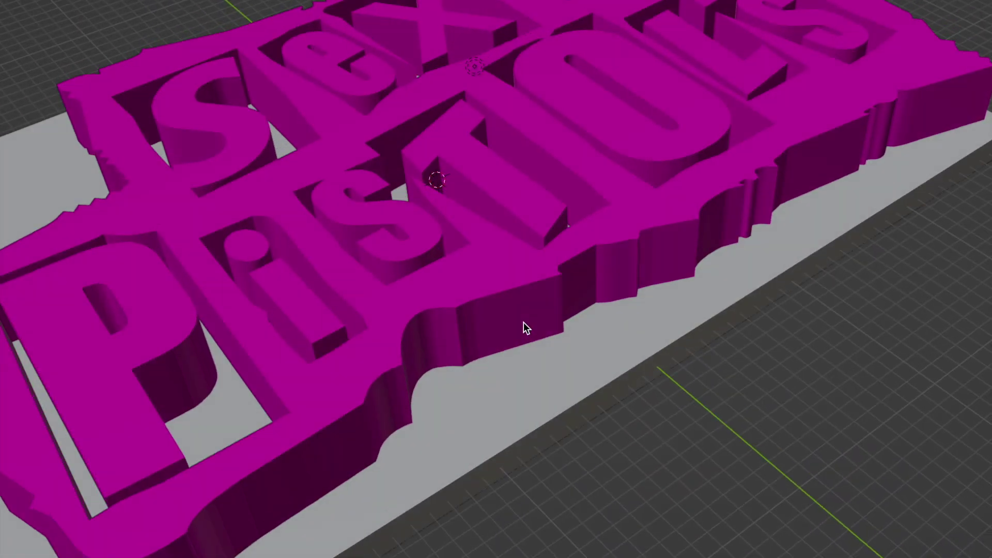